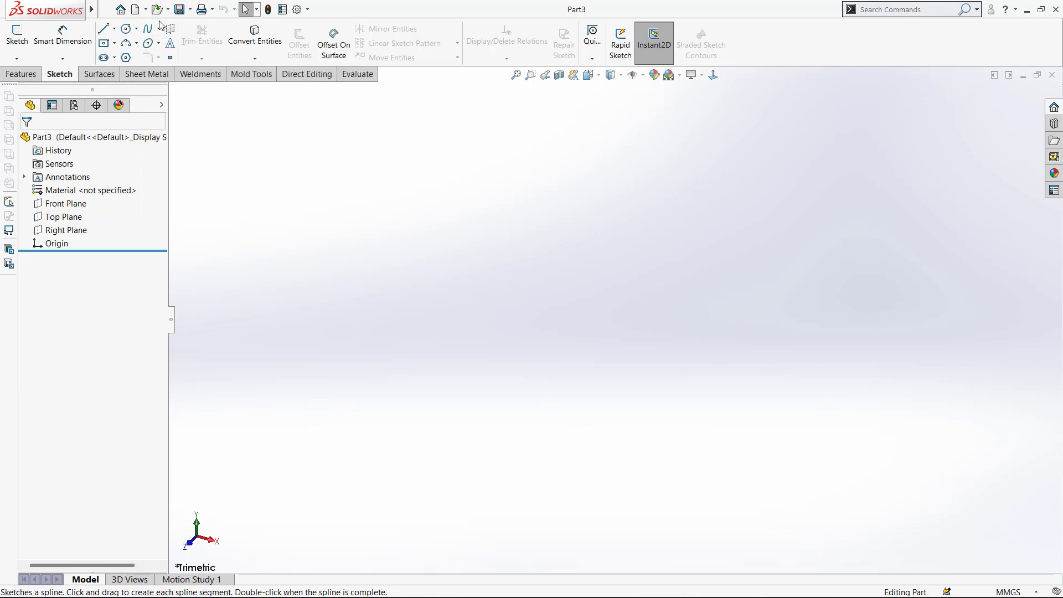
Open Sketch1 on the Front Plane, viewed normal to it
left_click(65, 203)
left_click(131, 188)
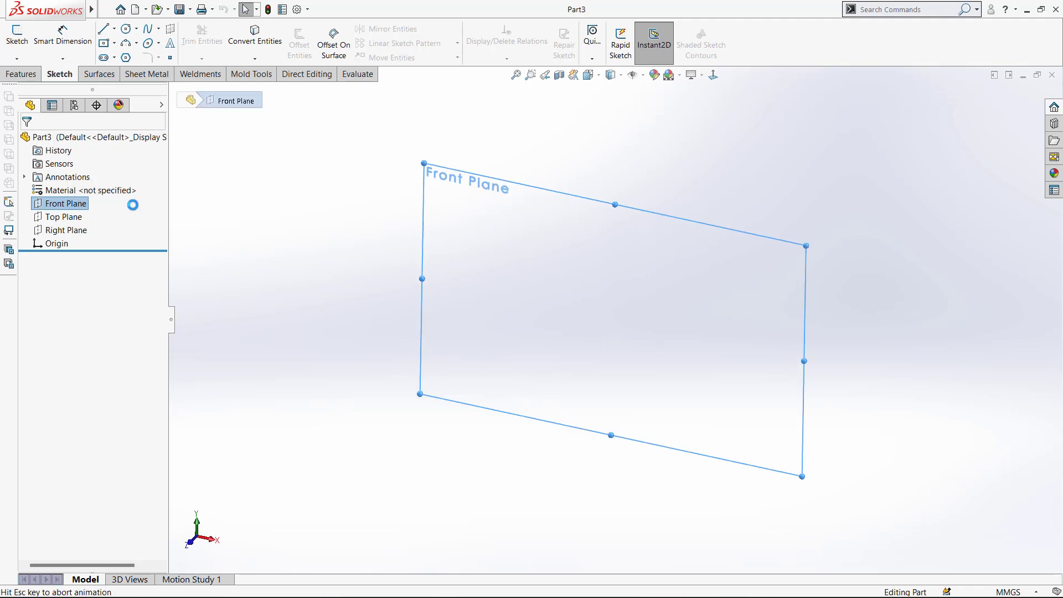
Draw a wavy four-point spline from the origin, rising, dipping, then ending at the right
left_click(159, 30)
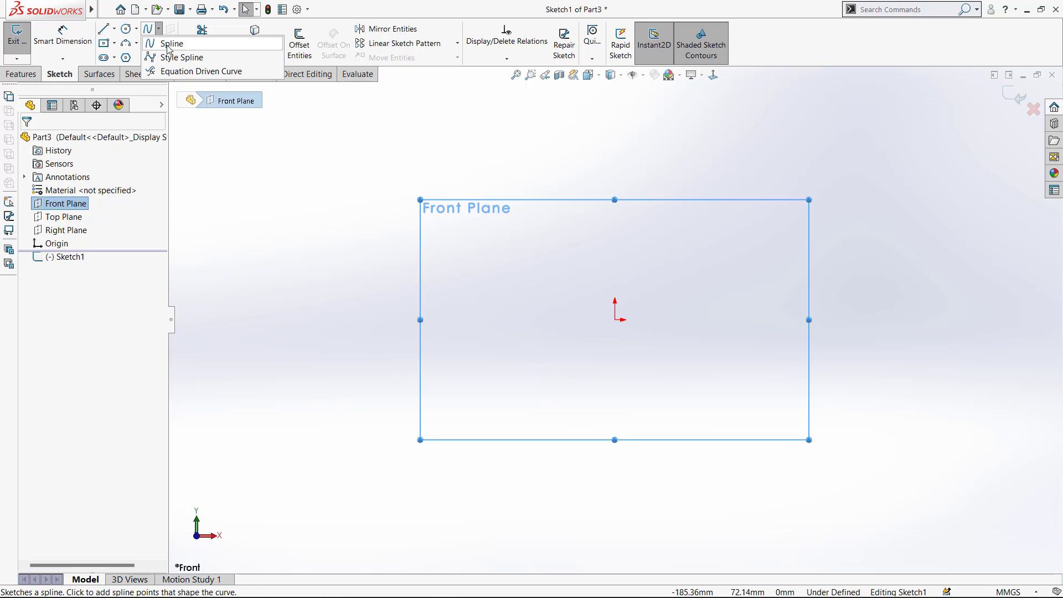
left_click(166, 44)
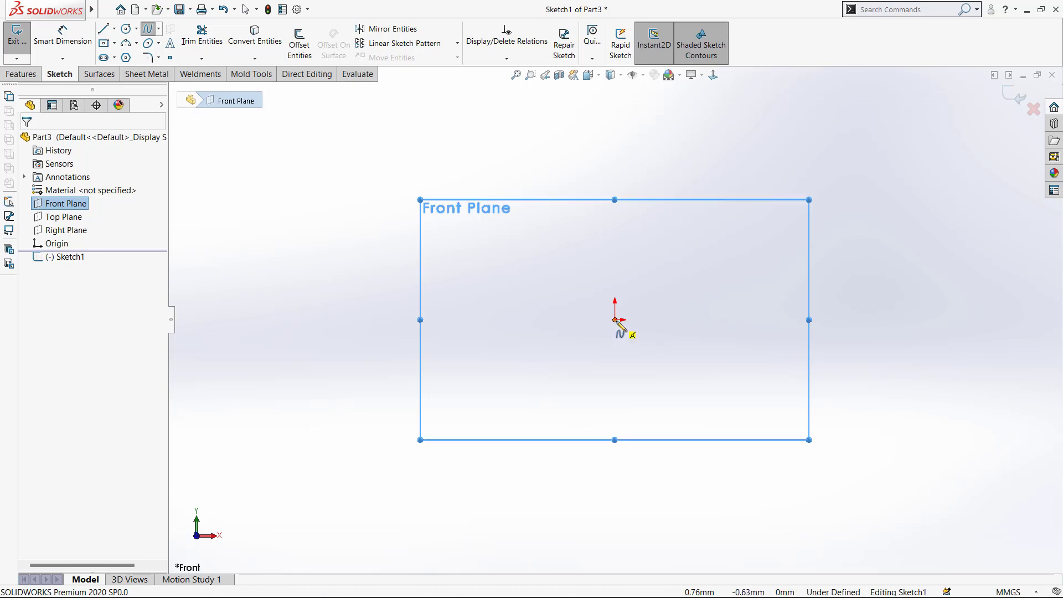
left_click(614, 319)
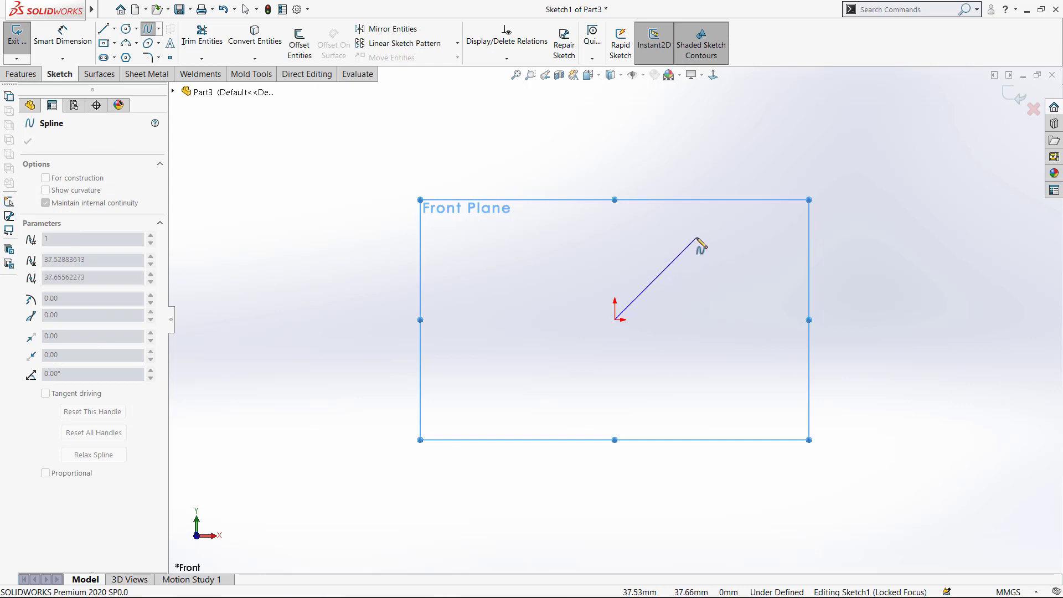
left_click(696, 238)
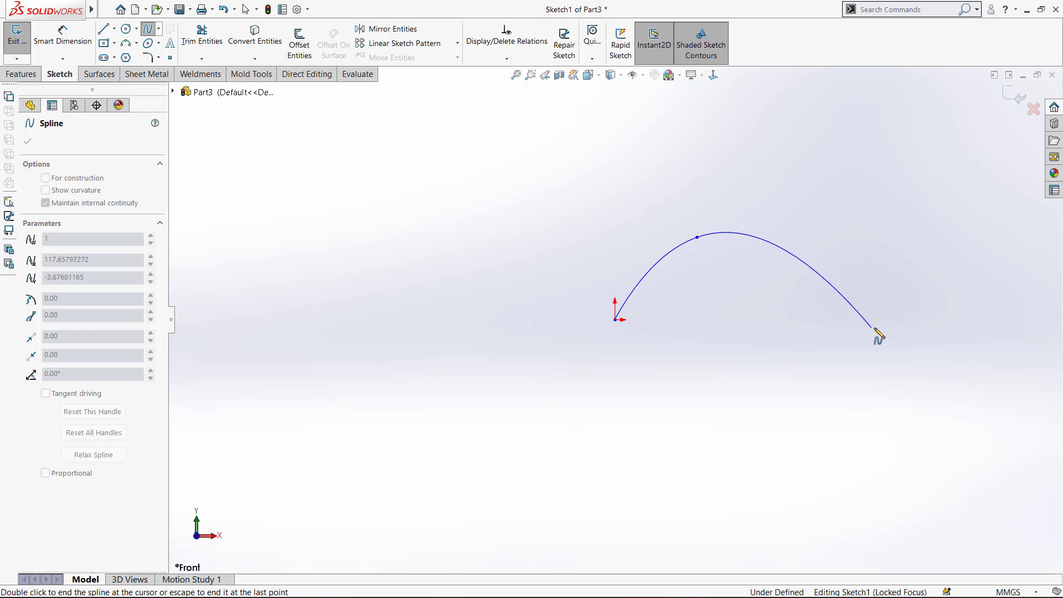
left_click(872, 328)
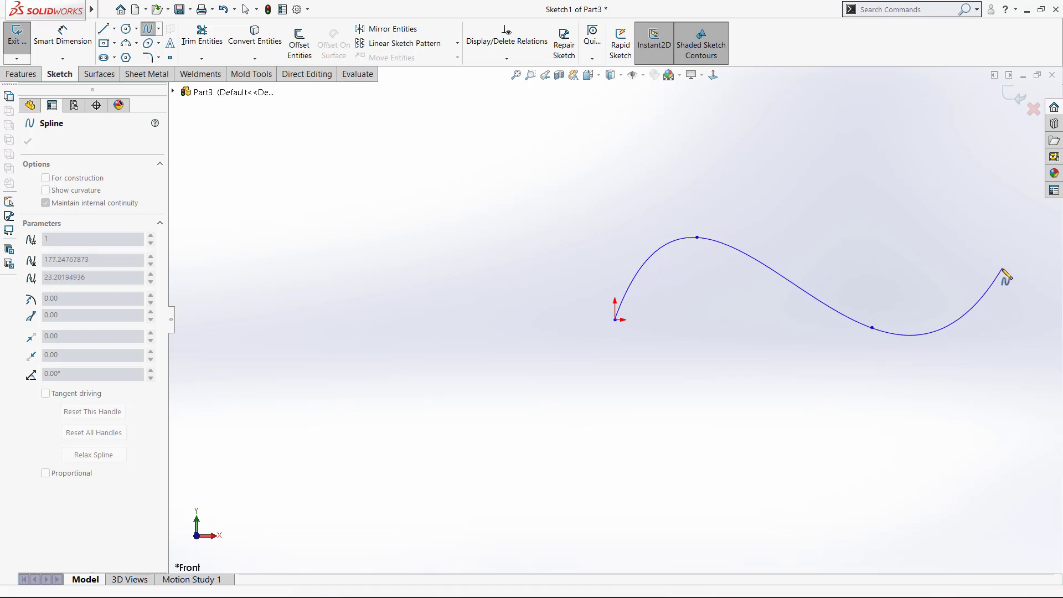
left_click(1005, 266)
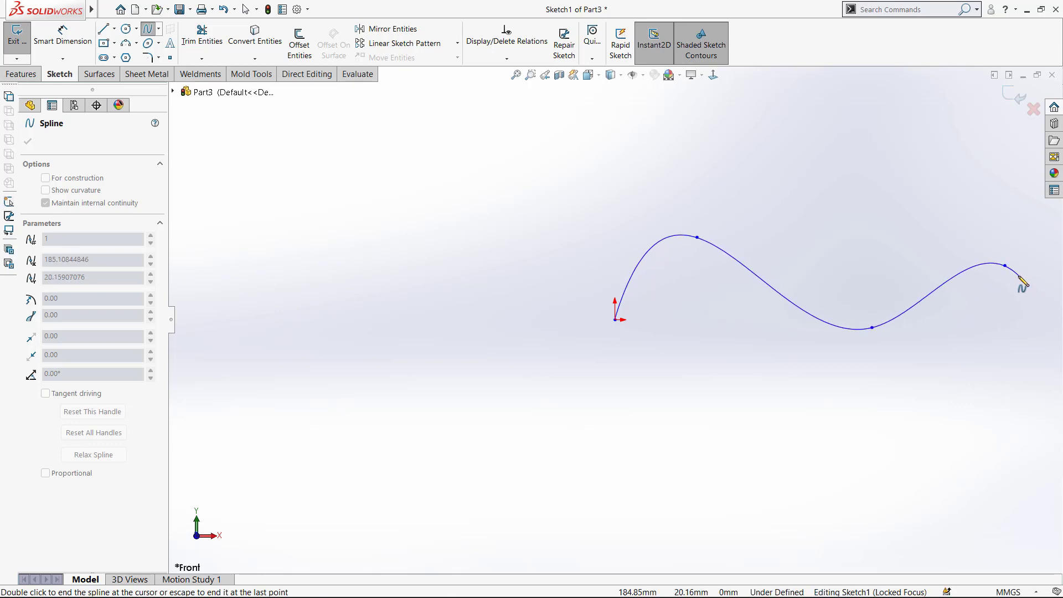
key("Escape")
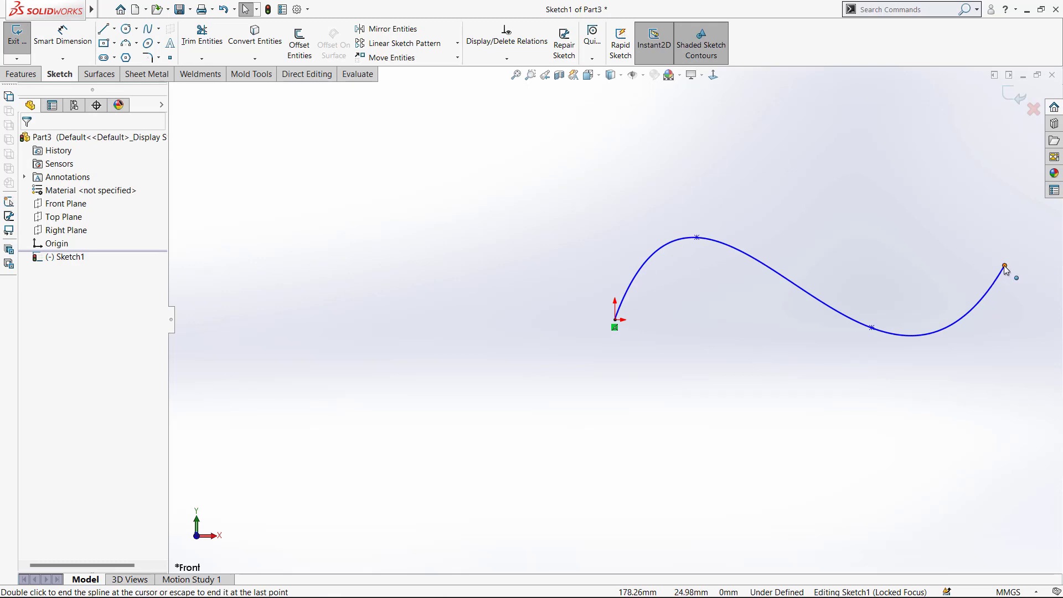
scroll(834, 327, "up", 3)
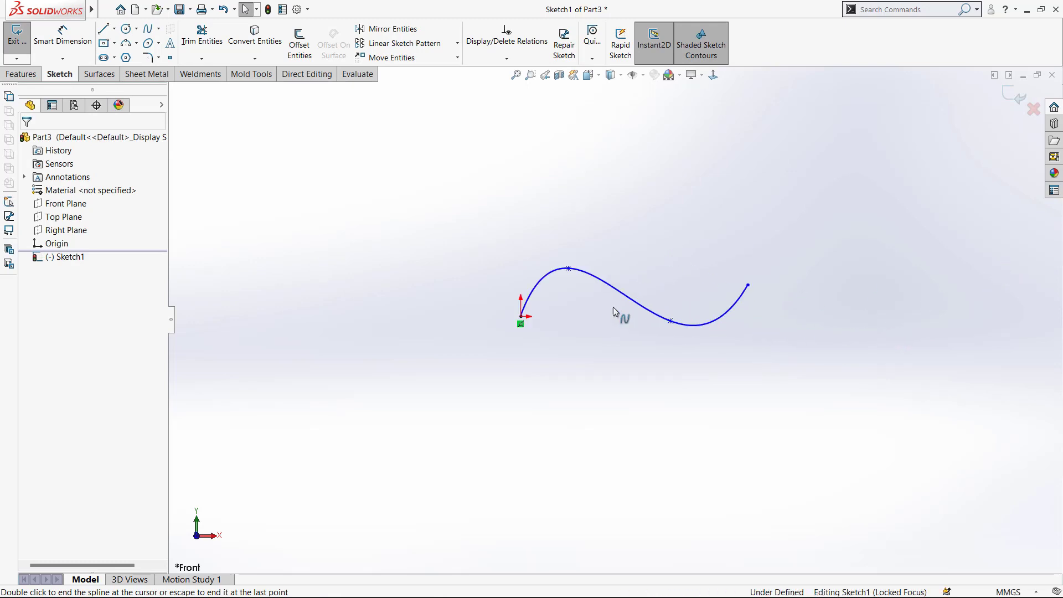
scroll(531, 289, "down", 2)
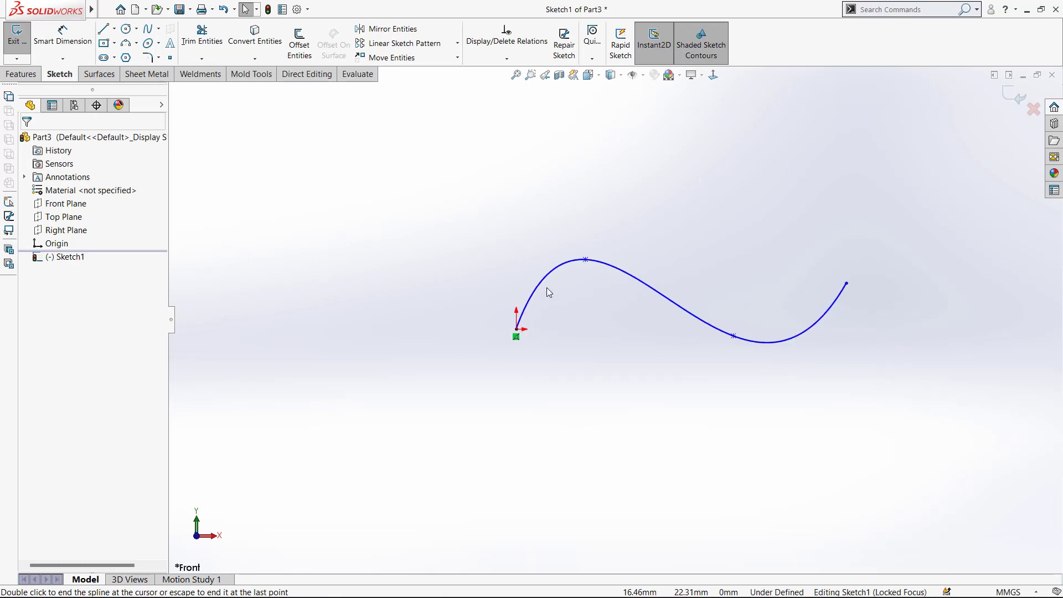
Drag the spline's peak and lower points to reshape it, lower point at Y 0.00
left_click(586, 260)
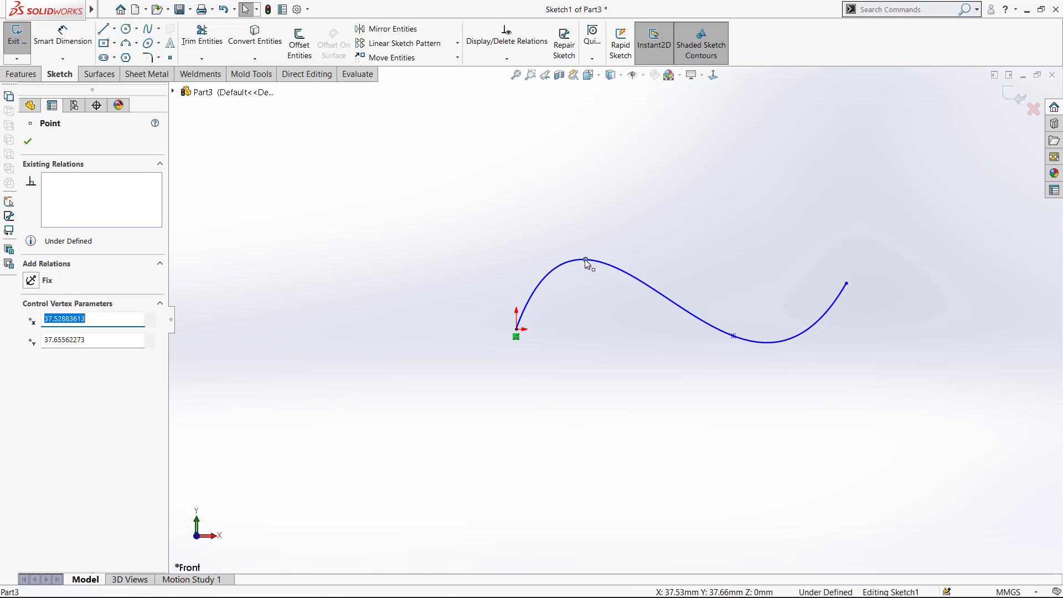
mouse_move(586, 260)
left_mouse_down()
mouse_move(594, 289)
mouse_move(593, 240)
mouse_move(605, 284)
mouse_move(662, 294)
mouse_move(599, 278)
mouse_move(546, 308)
mouse_move(624, 299)
mouse_move(620, 268)
mouse_move(581, 273)
mouse_move(589, 242)
mouse_move(612, 296)
mouse_move(569, 301)
mouse_move(660, 291)
mouse_move(591, 283)
left_mouse_up()
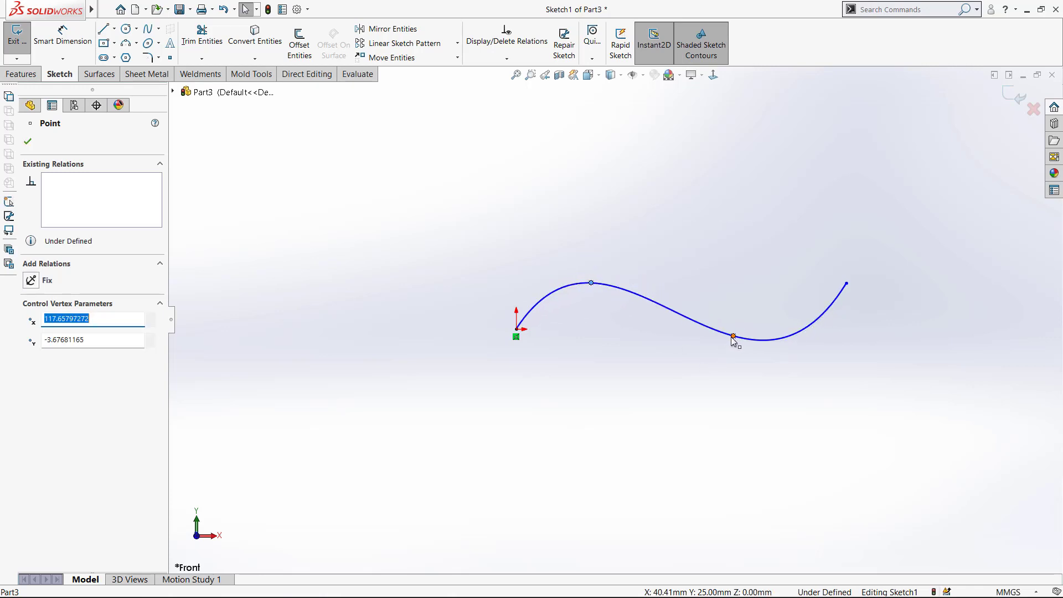
mouse_move(733, 336)
left_mouse_down()
mouse_move(708, 339)
mouse_move(778, 346)
mouse_move(767, 344)
mouse_move(755, 299)
mouse_move(758, 330)
left_mouse_up()
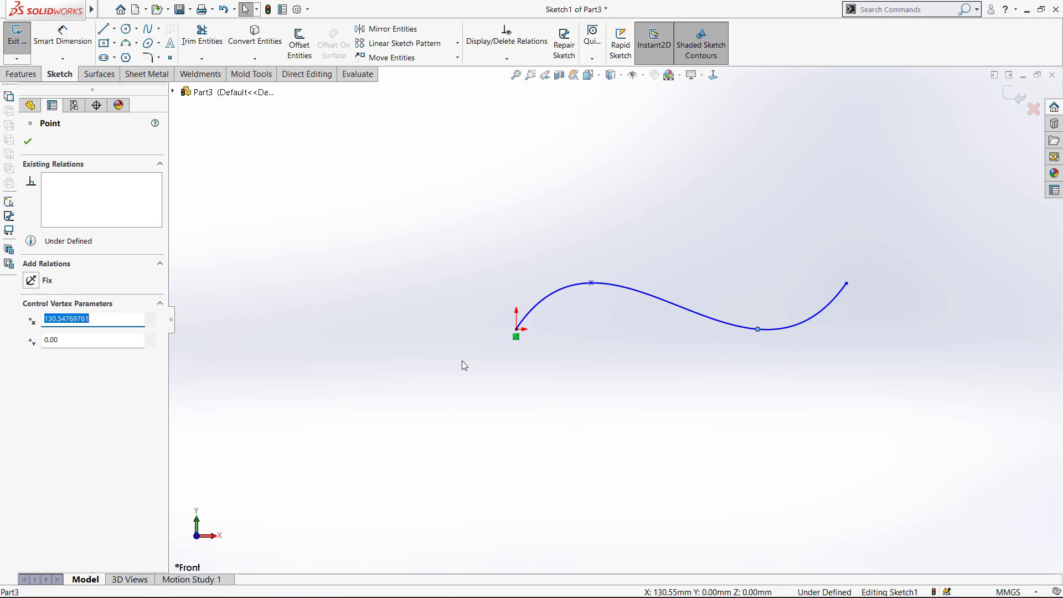
left_click(393, 350)
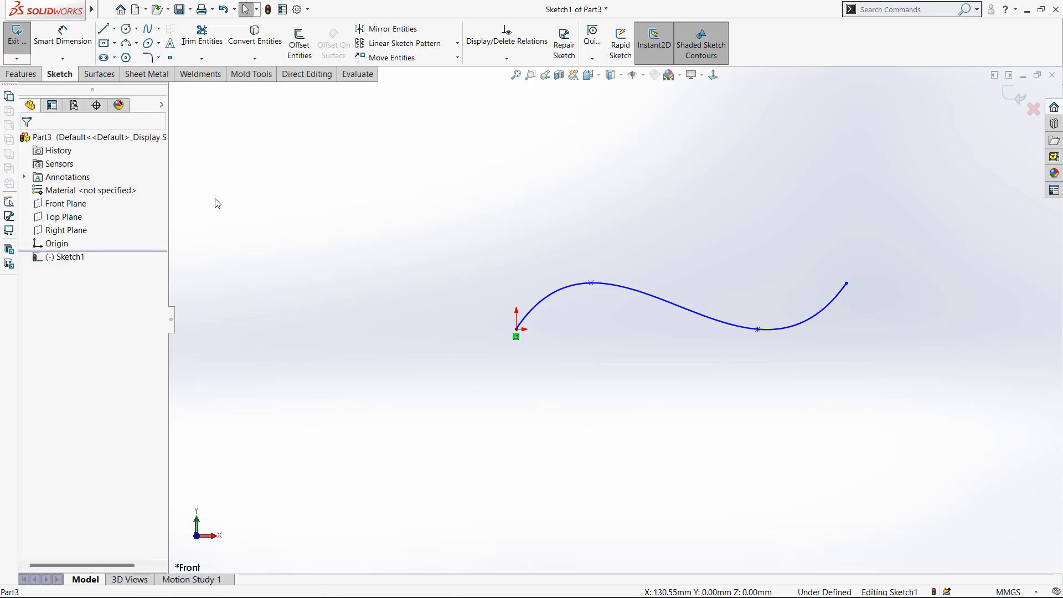
Draw a degree-4 Bezier style spline from the origin through five control points
left_click(158, 29)
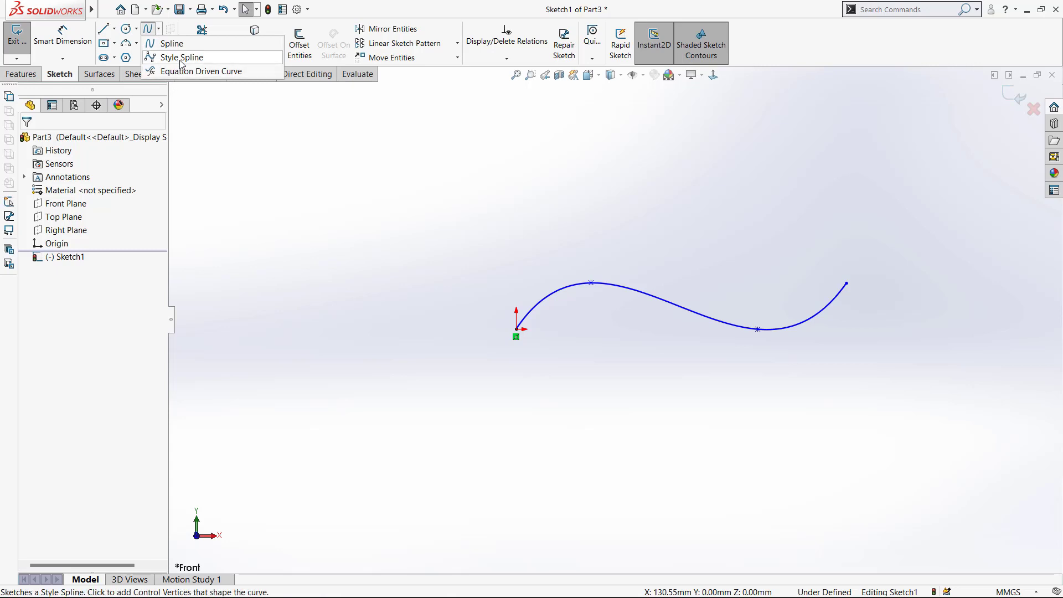
left_click(181, 58)
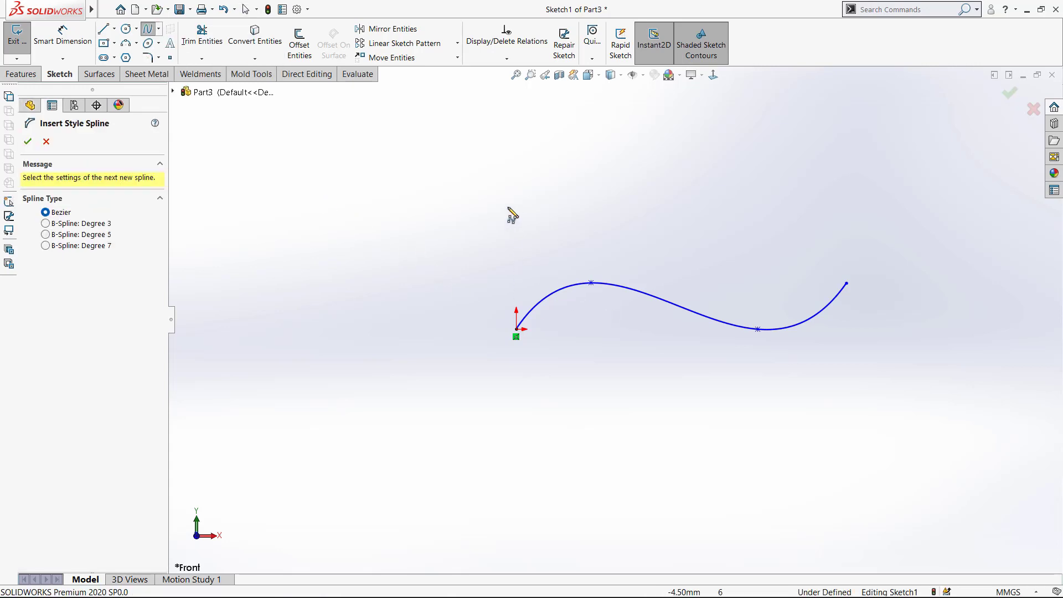
left_click(517, 329)
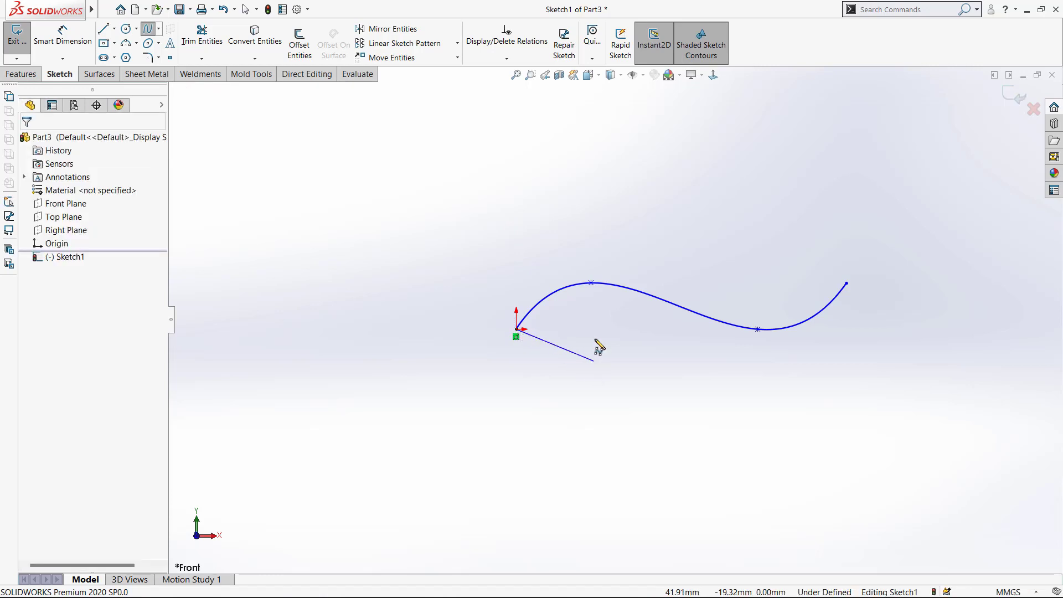
left_click(651, 211)
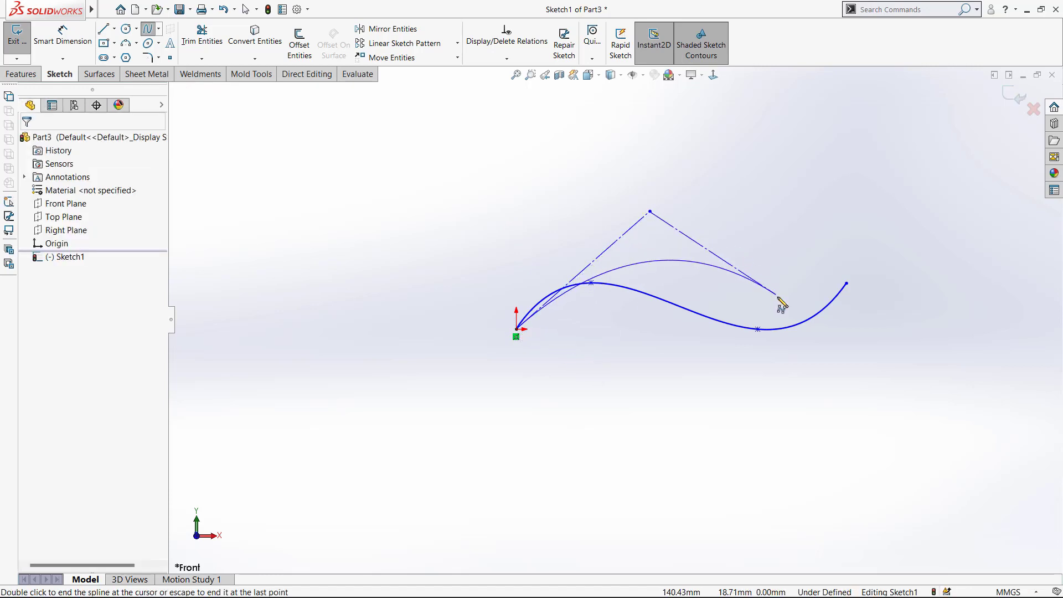
left_click(728, 255)
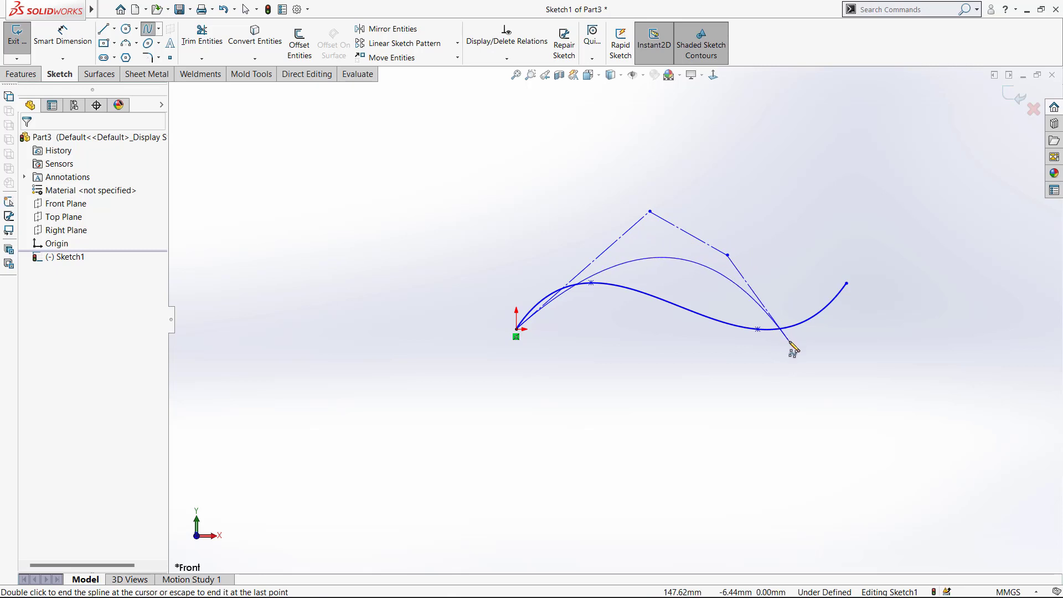
left_click(789, 340)
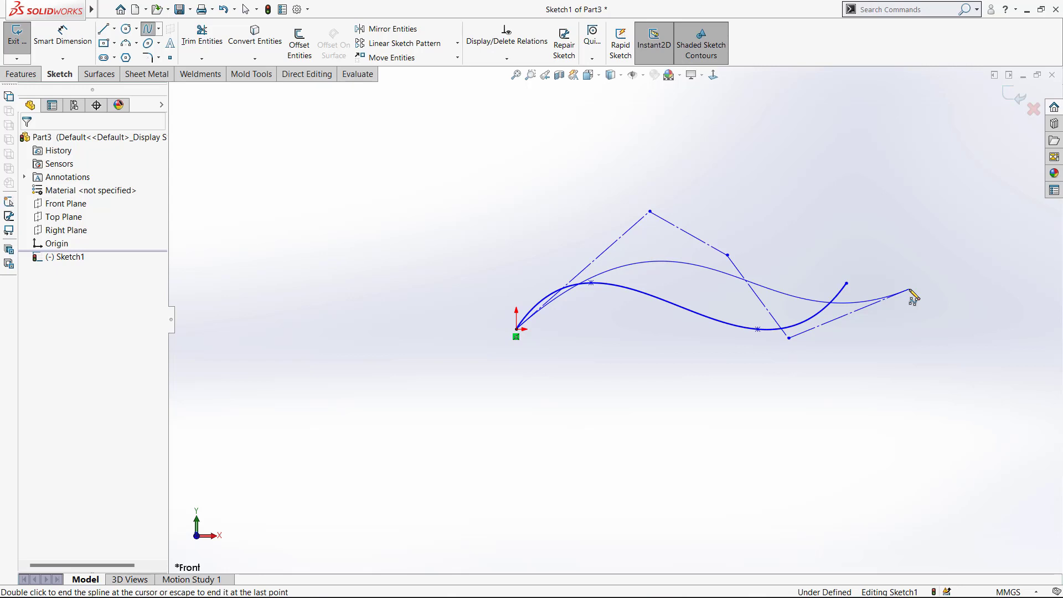
double_click(910, 290)
key("Escape")
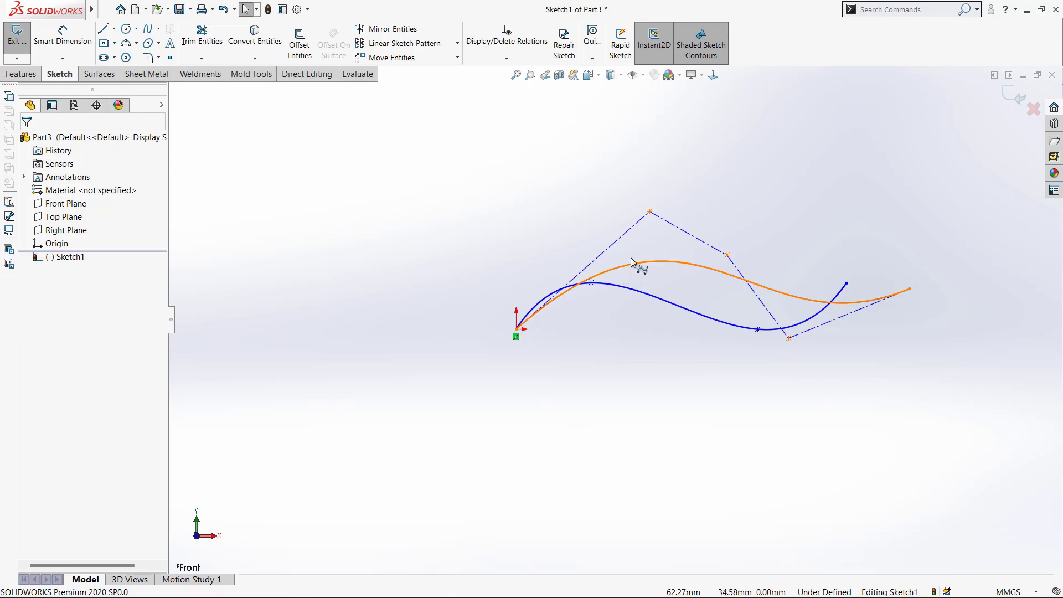
Drag the style spline's control vertices to reshape the curve
left_click_drag(631, 268, 681, 294)
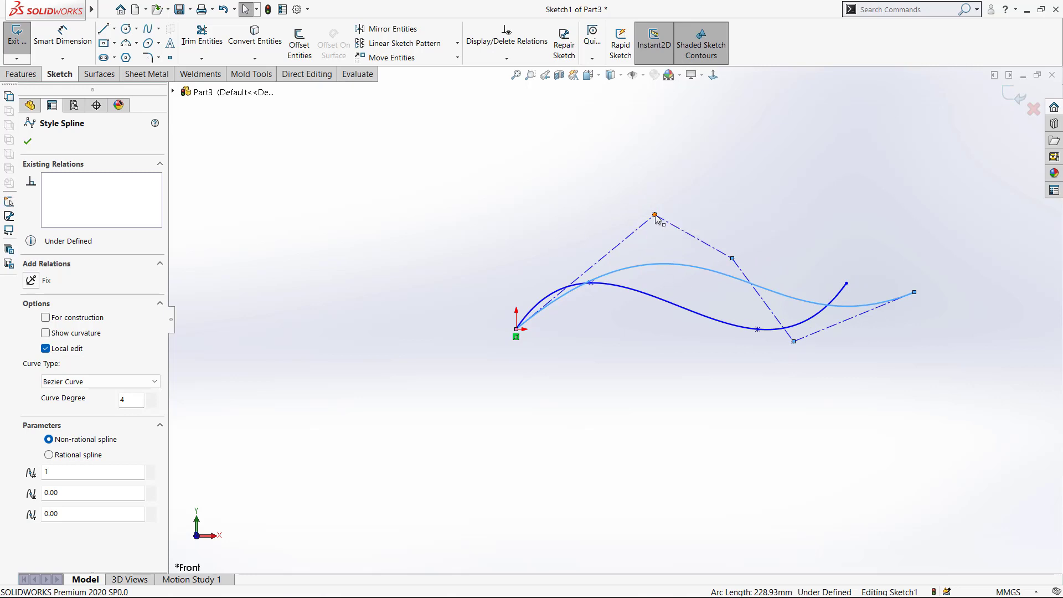
mouse_move(655, 215)
left_mouse_down()
mouse_move(679, 347)
mouse_move(628, 188)
left_mouse_up()
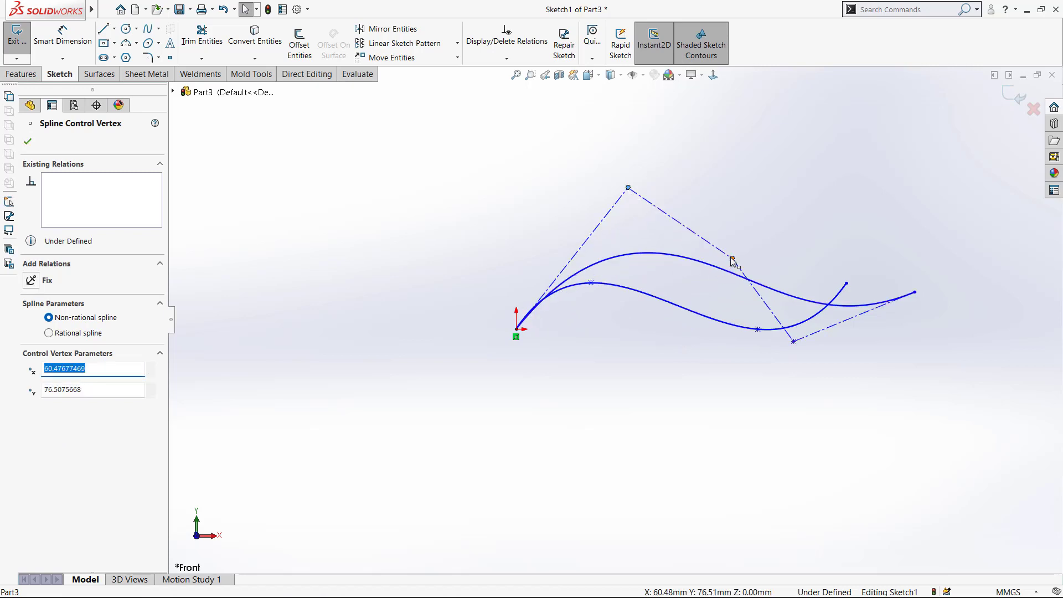
mouse_move(731, 260)
left_mouse_down()
mouse_move(748, 279)
mouse_move(774, 216)
left_mouse_up()
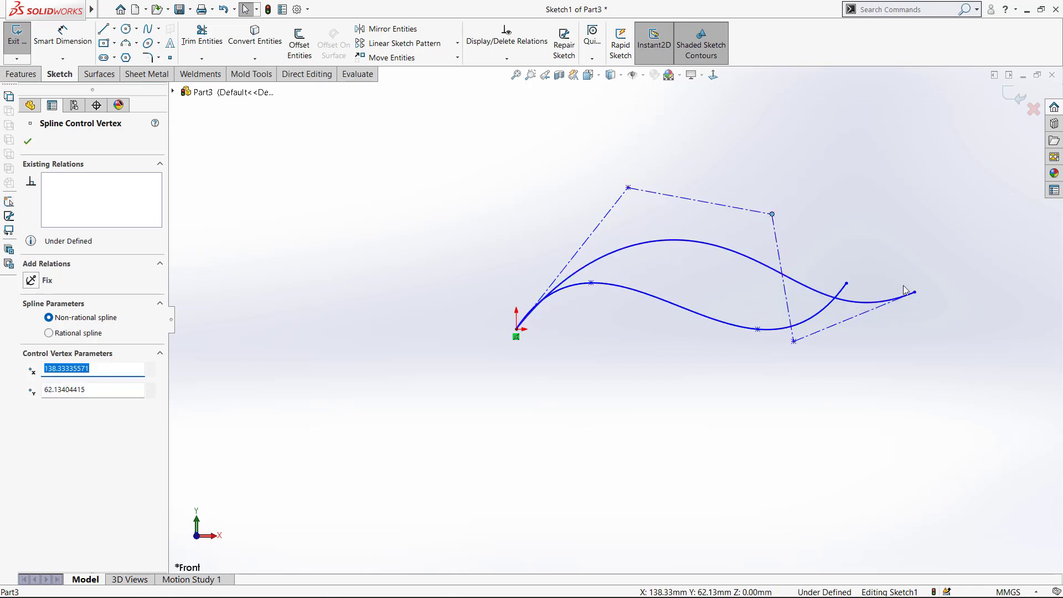
Delete both splines using a crossing box selection
left_click_drag(910, 157, 550, 384)
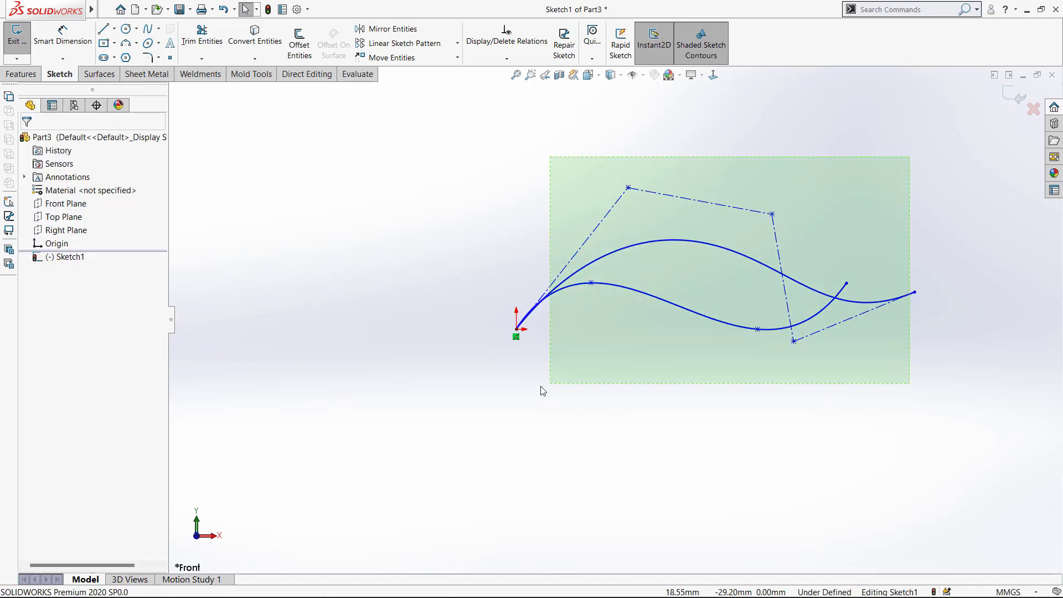
key("Delete")
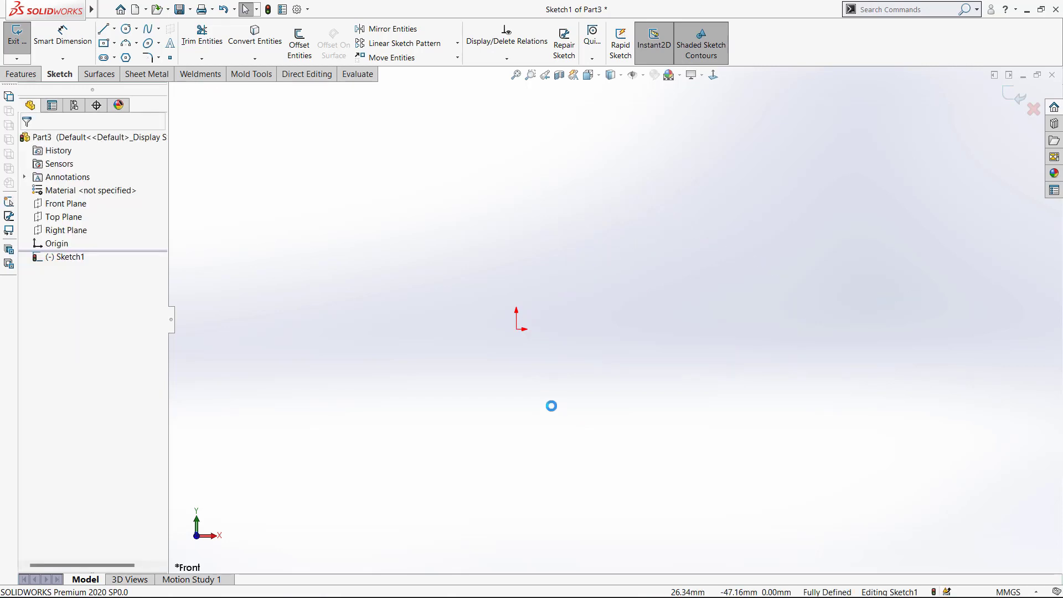
left_click(159, 29)
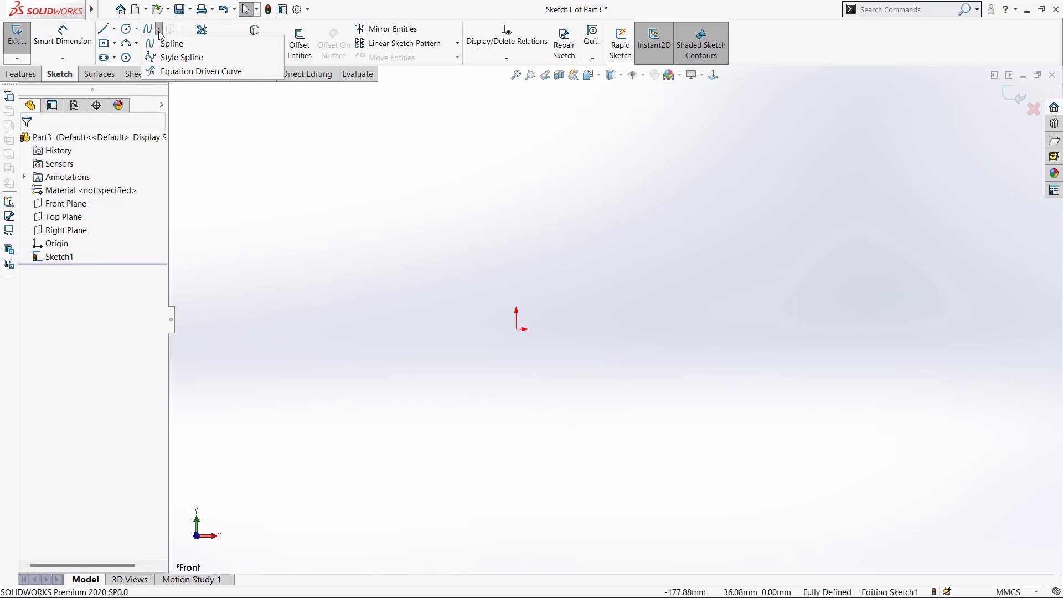
Create the equation-driven curve y = 5*sin(x) from x 0 to 20
left_click(172, 73)
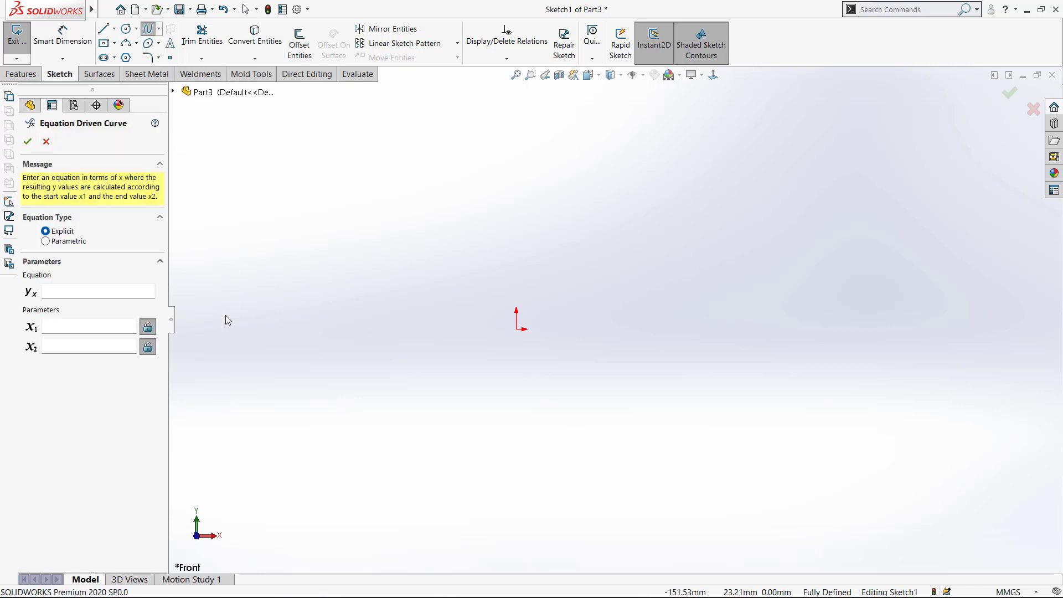
left_click(54, 291)
type("5*sin(x)")
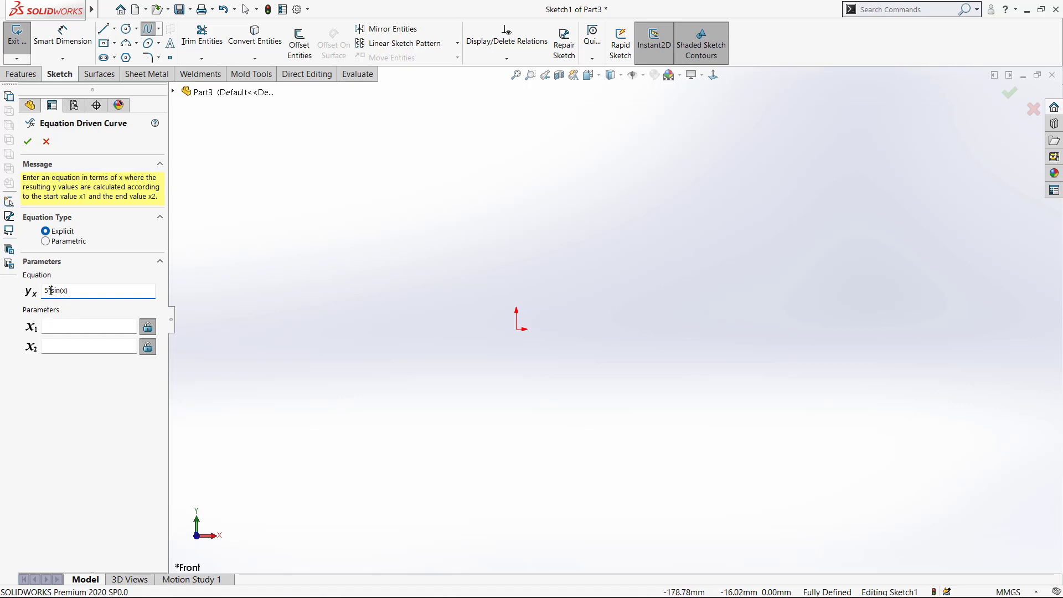
left_click(73, 330)
left_click(64, 350)
type("20")
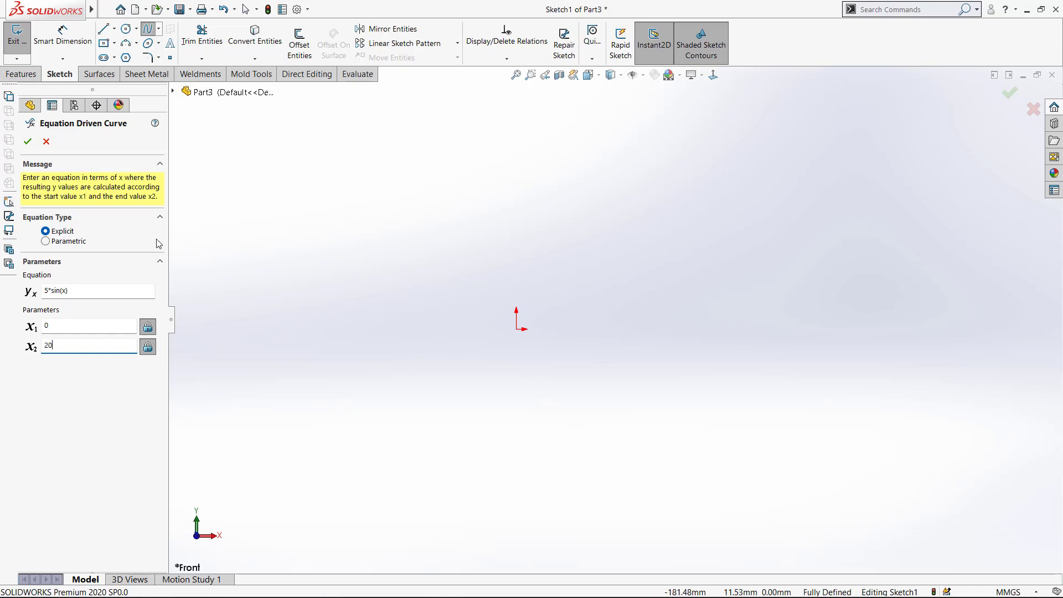
key("Return")
scroll(536, 342, "down", 3)
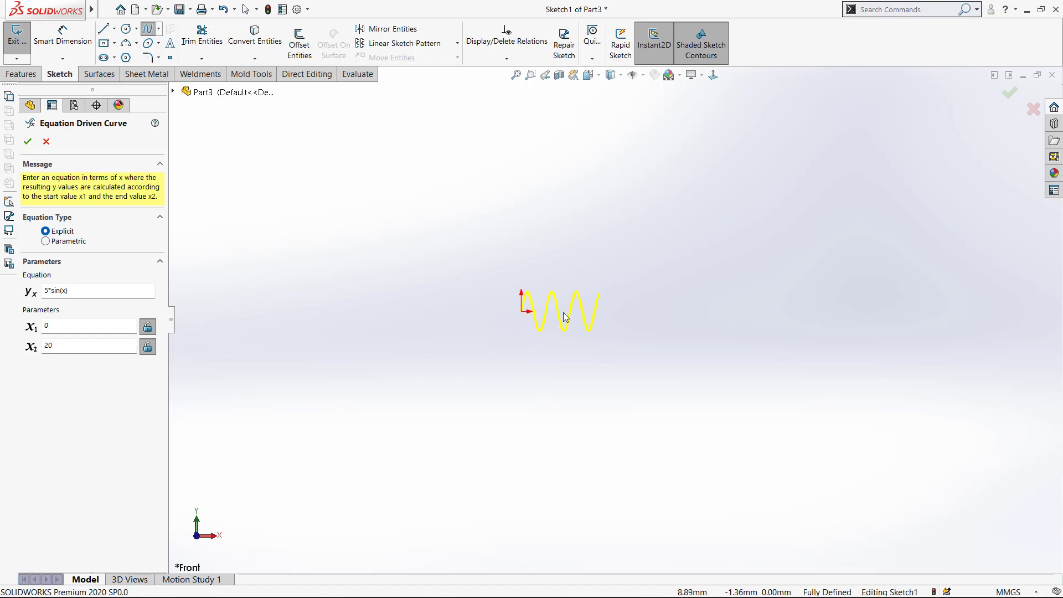
scroll(560, 326, "down", 5)
scroll(587, 333, "down", 2)
scroll(609, 343, "up", 1)
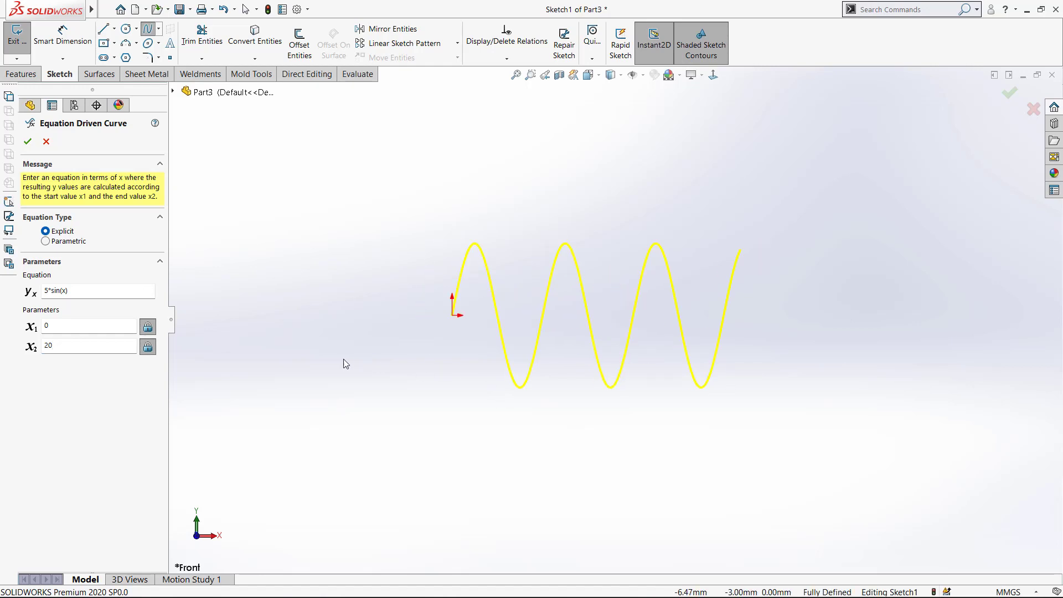
left_click(28, 142)
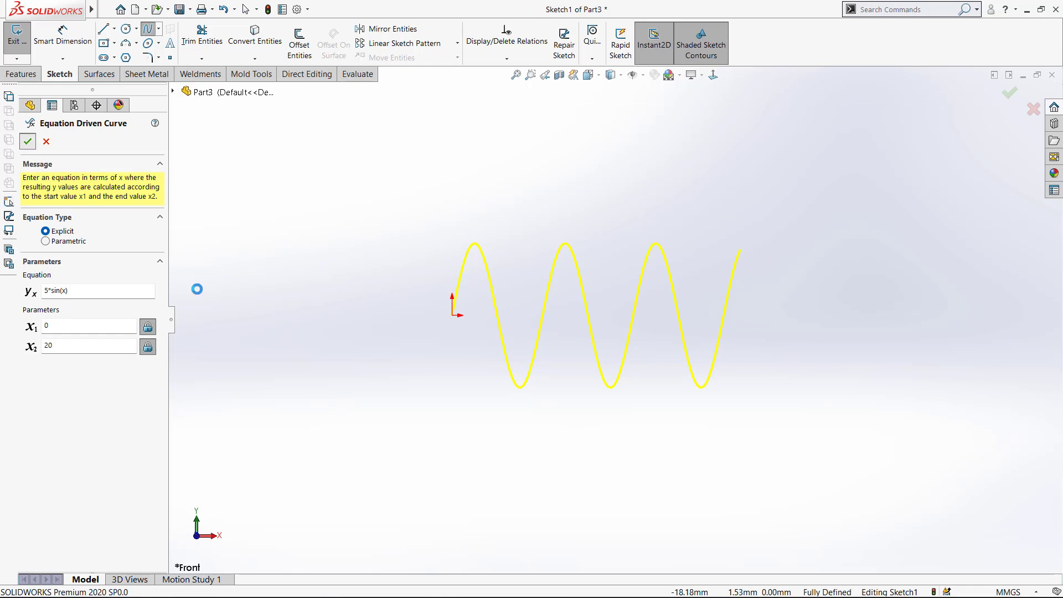
left_click(558, 429)
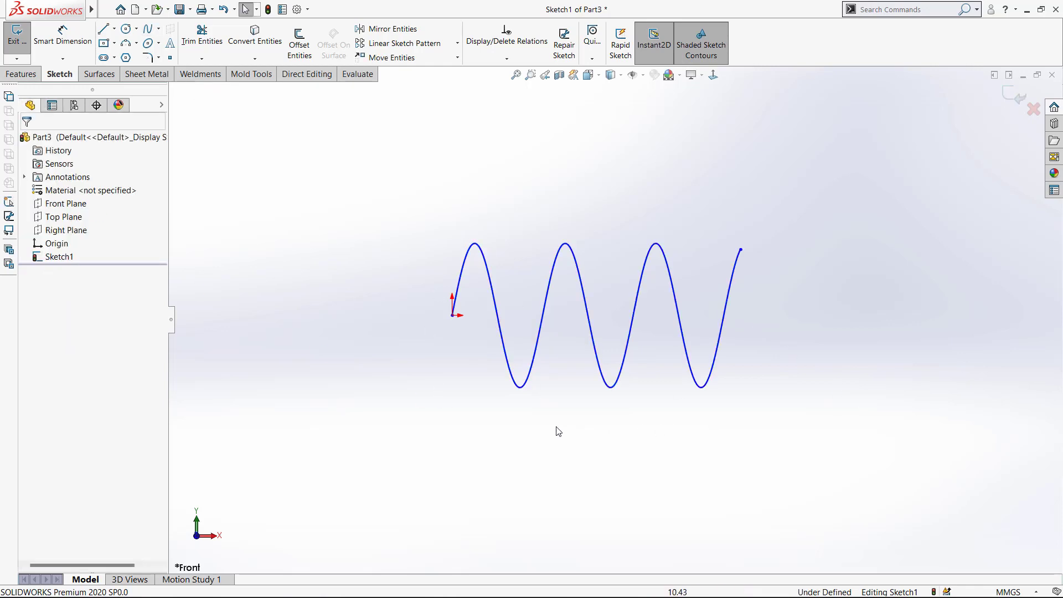
Box-select the sine curve and delete it
scroll(611, 332, "up", 3)
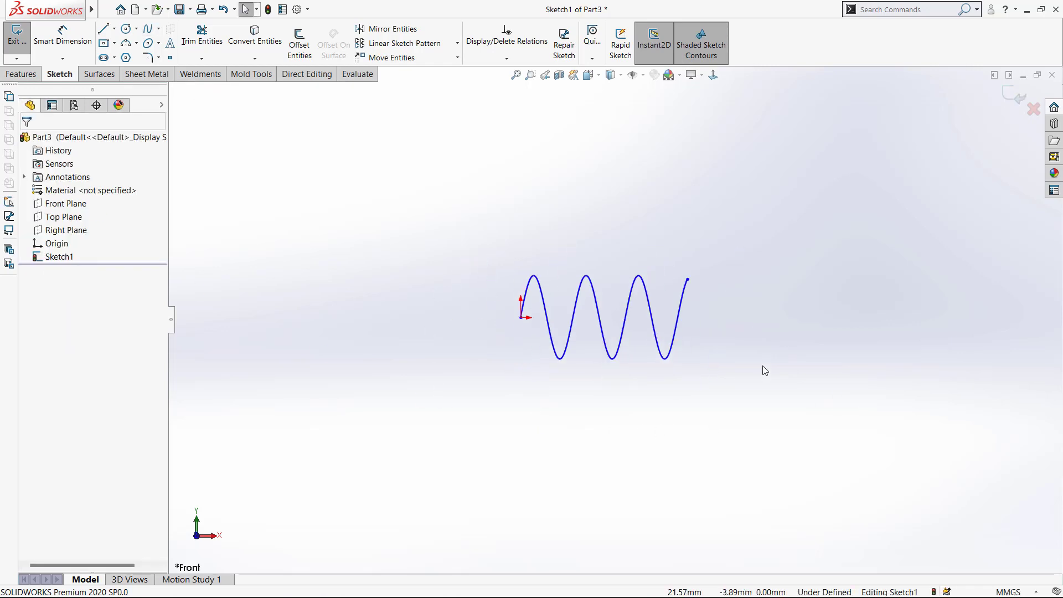
left_click_drag(772, 240, 364, 442)
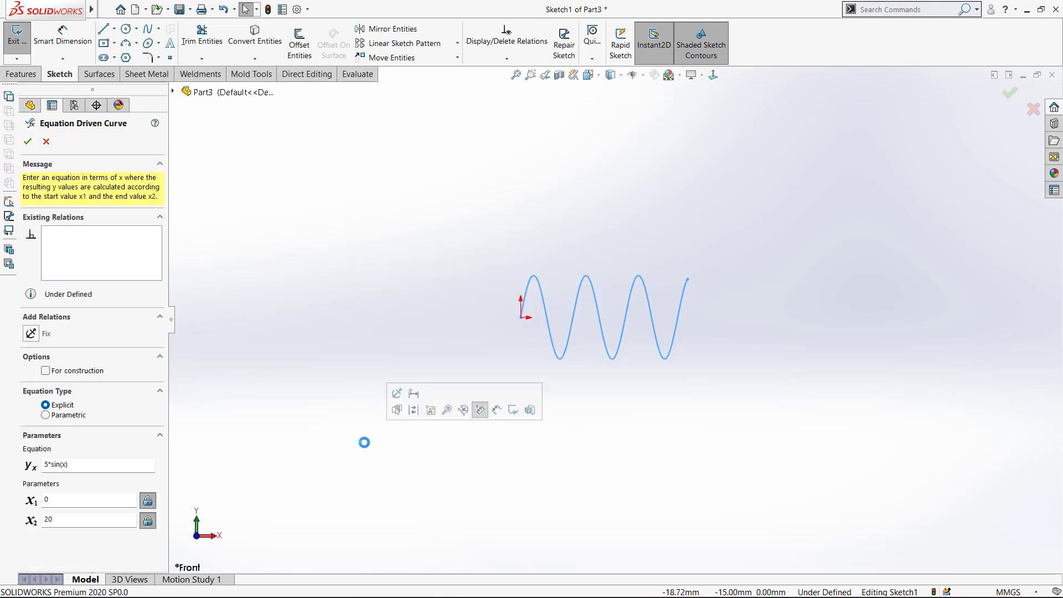
key("Delete")
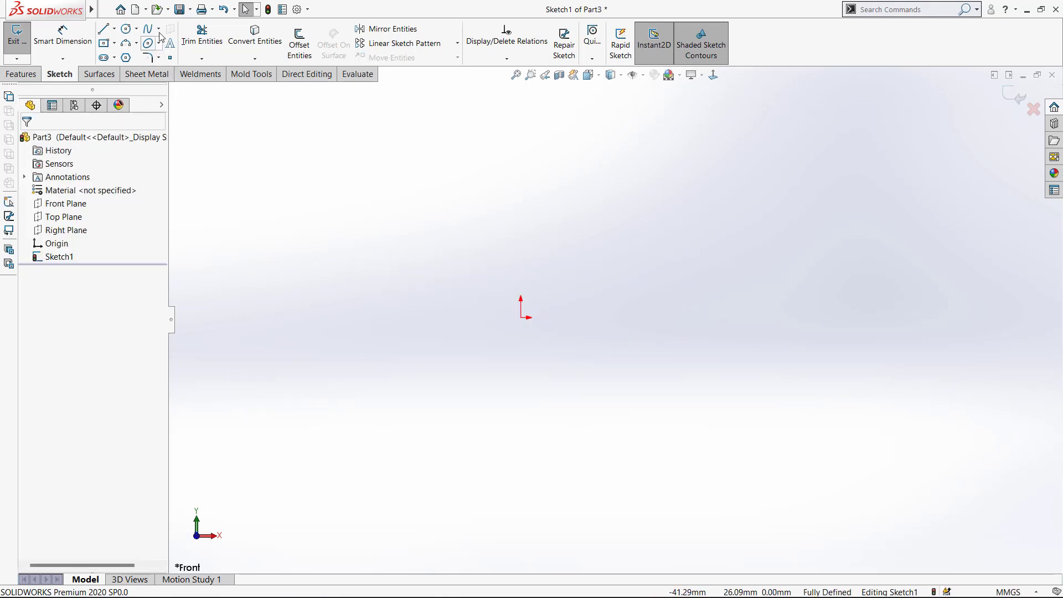
Create an equation-driven curve y = x^4 with x1 = 0 and x2 = 10
left_click(158, 29)
left_click(166, 70)
type("x^4")
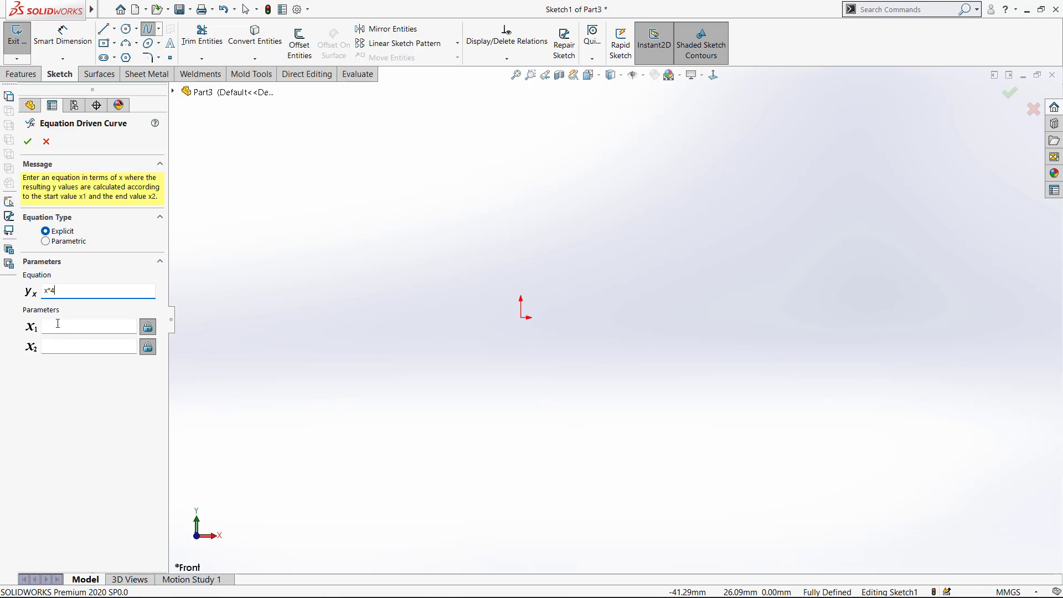
key("Tab")
left_click(58, 347)
type("10")
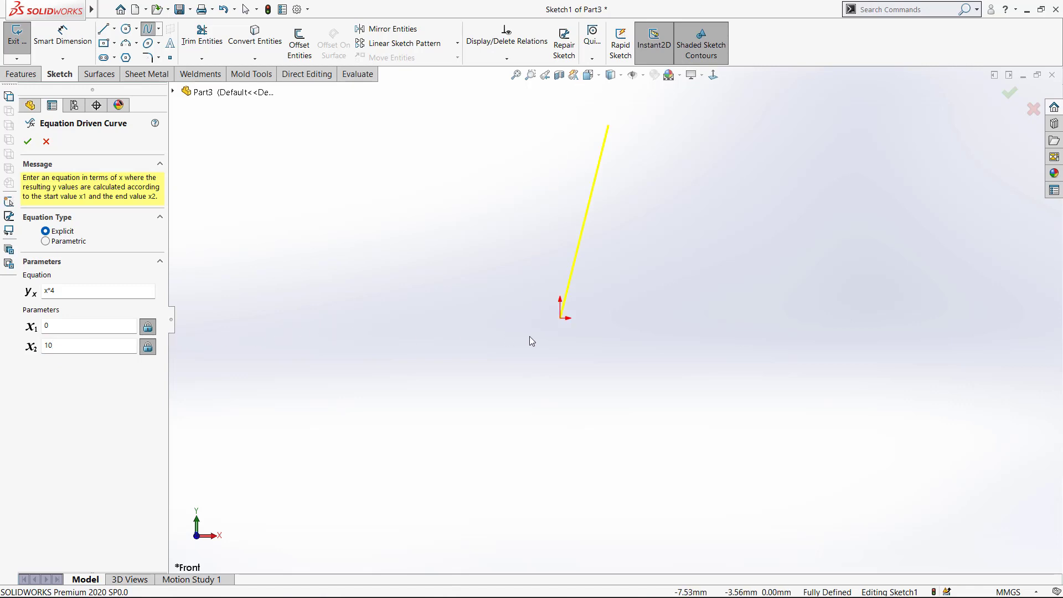
scroll(529, 337, "up", 2)
scroll(618, 281, "down", 3)
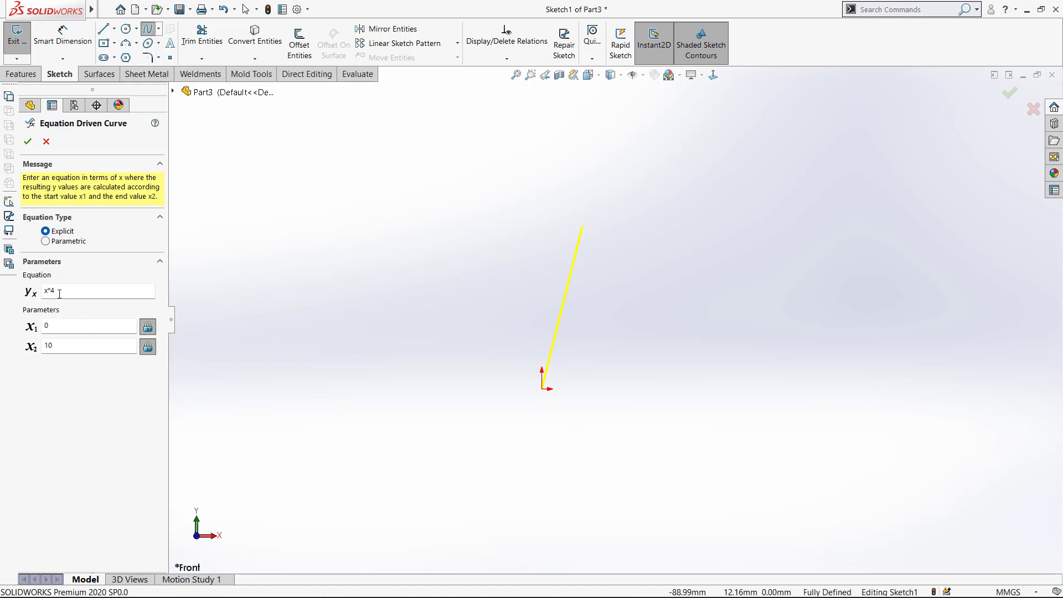
left_click(28, 142)
Dimension the x^4 curve 10.00 horizontally, discarding the over-defining 40.00 vertical dimension
right_click_drag(452, 371, 463, 347)
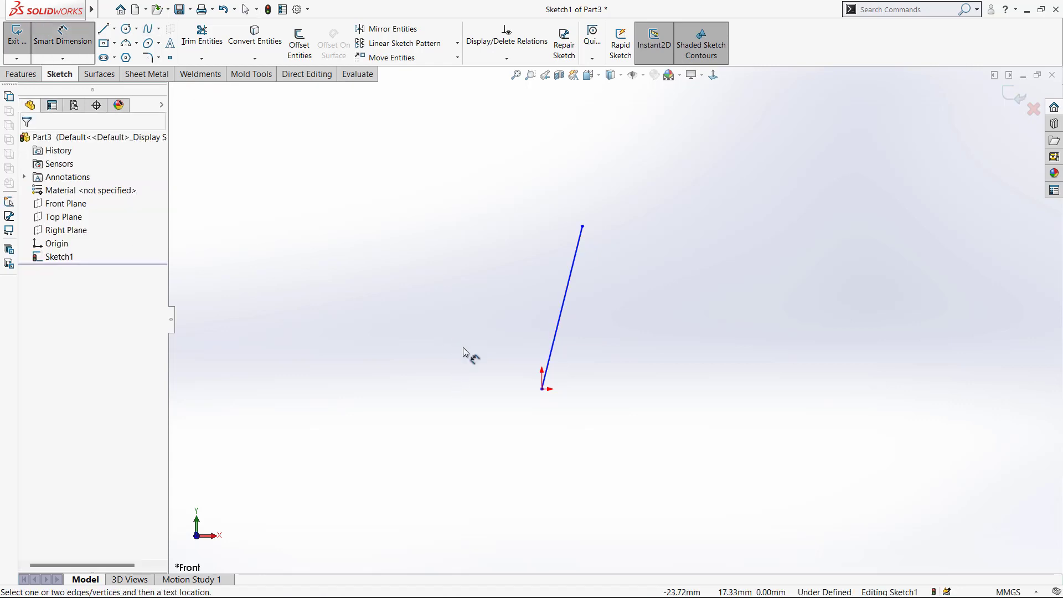
left_click(542, 389)
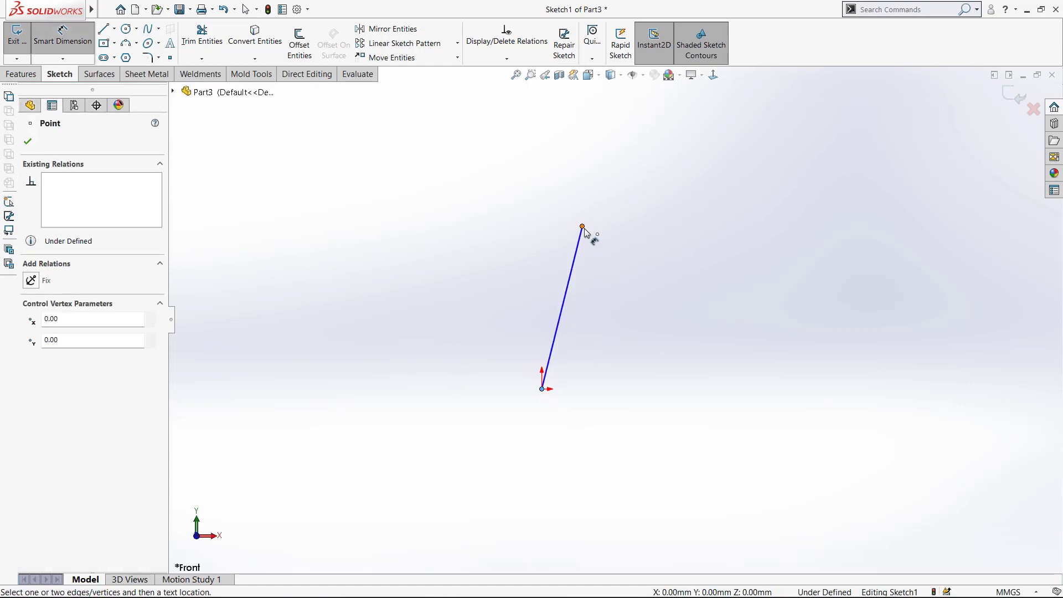
left_click(582, 227)
left_click(566, 445)
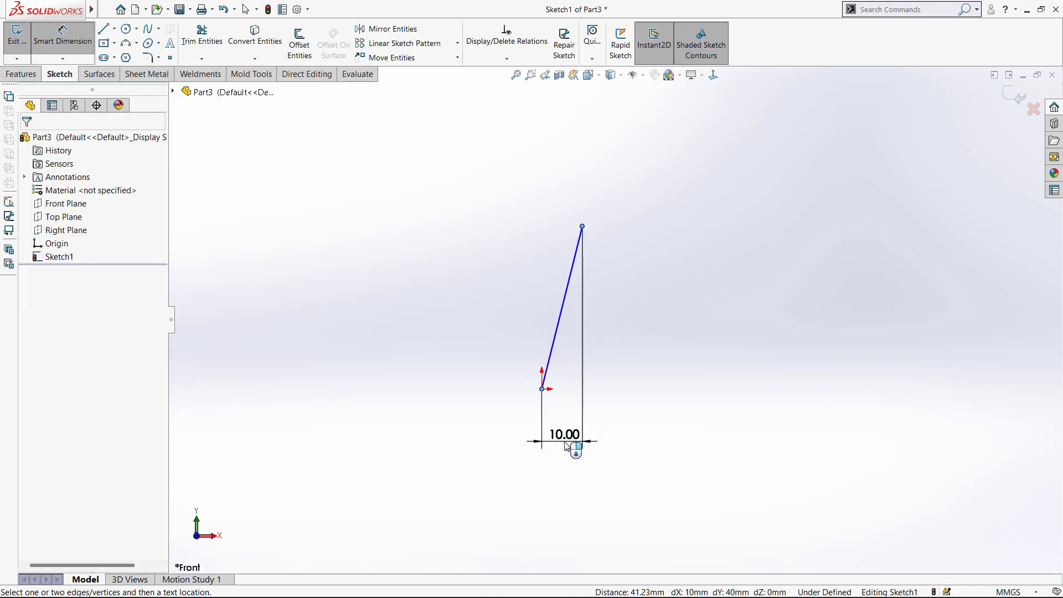
left_click(494, 424)
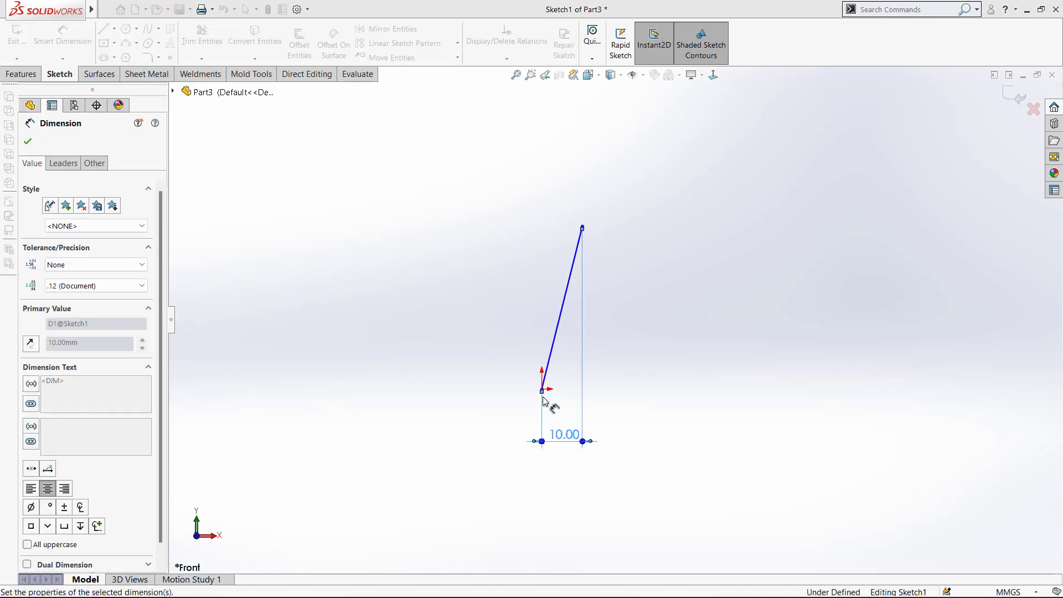
left_click(582, 228)
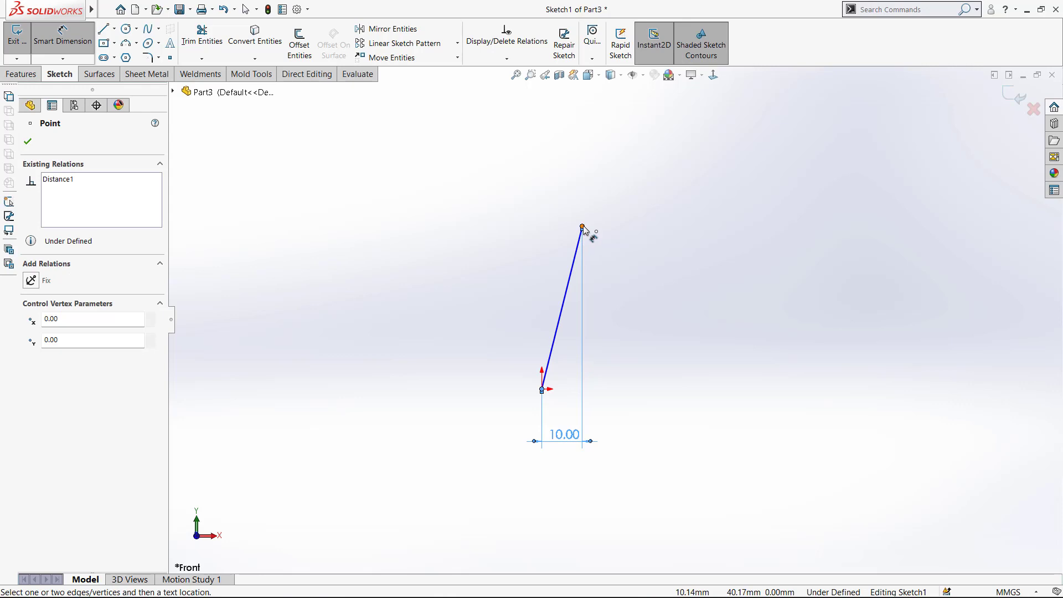
left_click(542, 389)
left_click(492, 362)
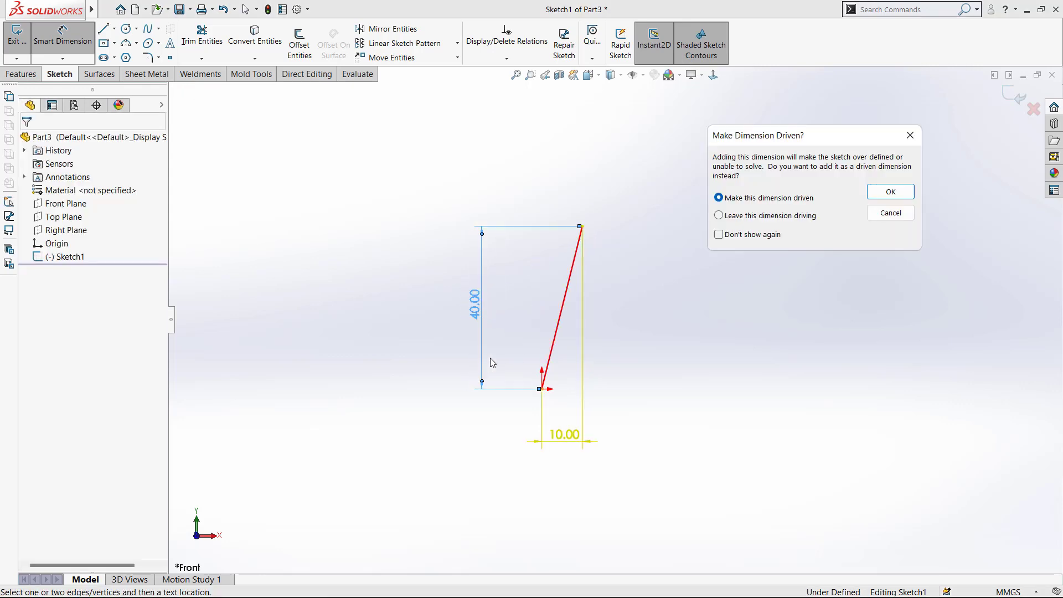
left_click(910, 138)
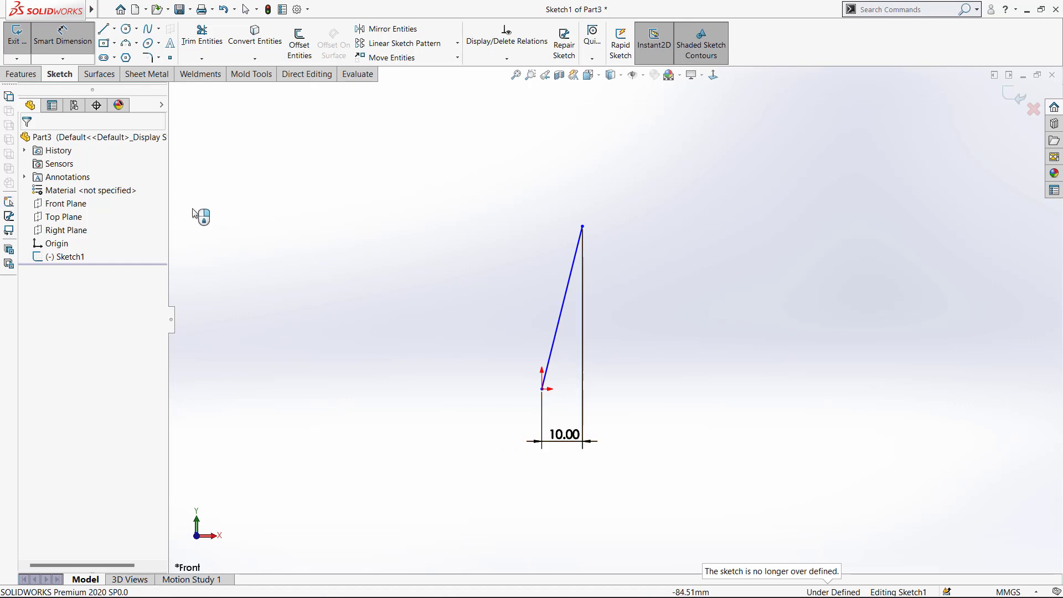
Delete the x^4 curve and its dimension with a box selection
left_click(159, 28)
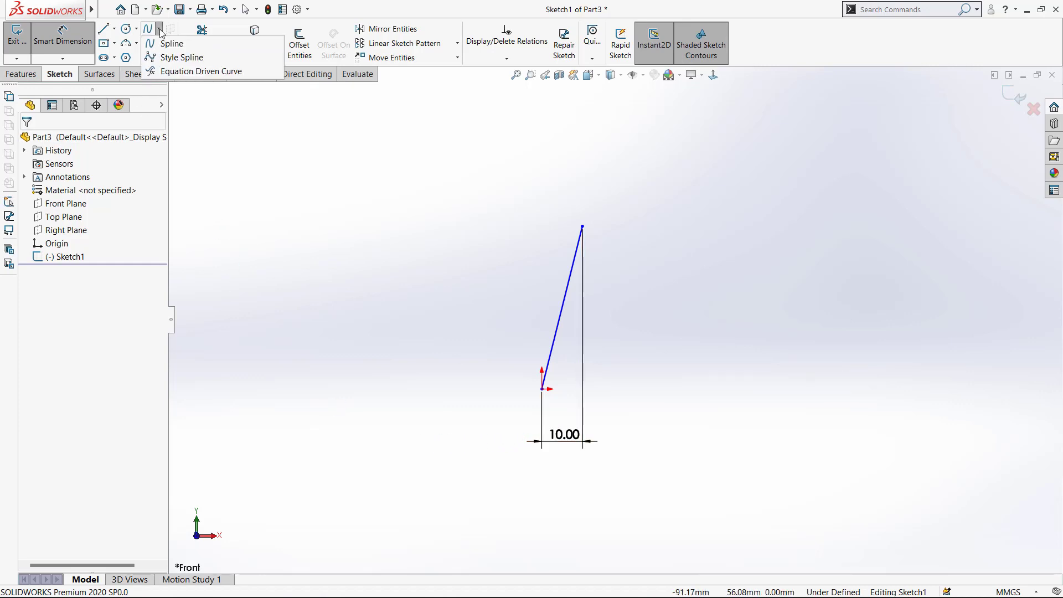
left_click(276, 169)
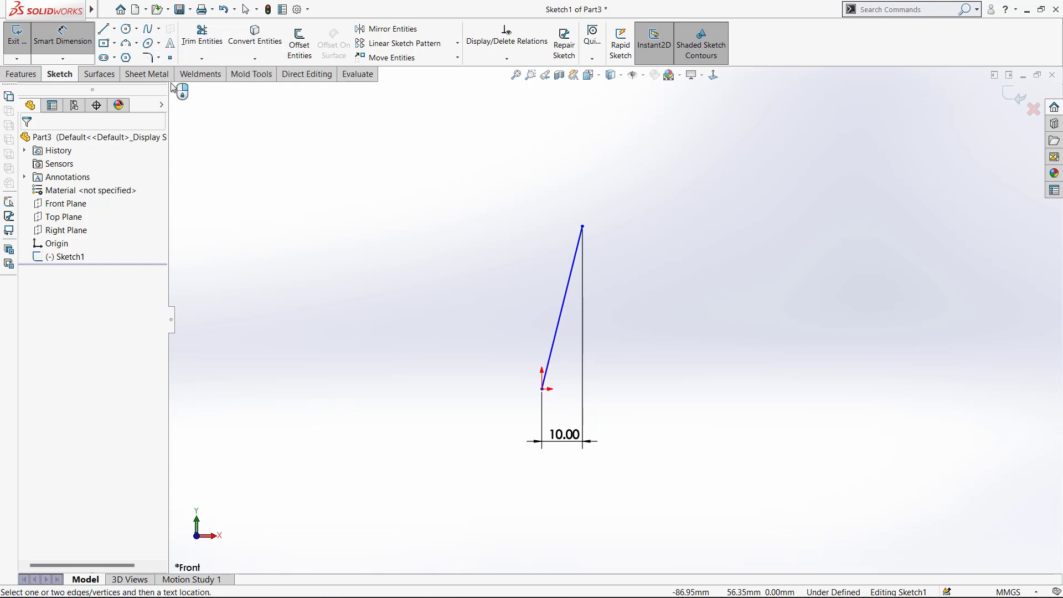
right_click(443, 455)
key("Escape")
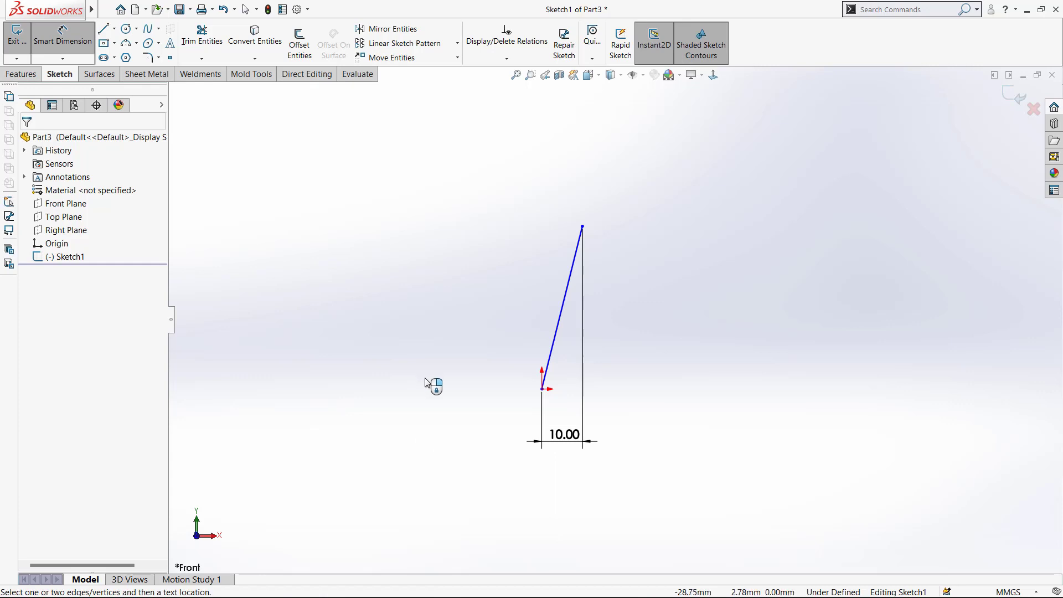
key("Escape")
left_click_drag(675, 185, 461, 503)
key("Delete")
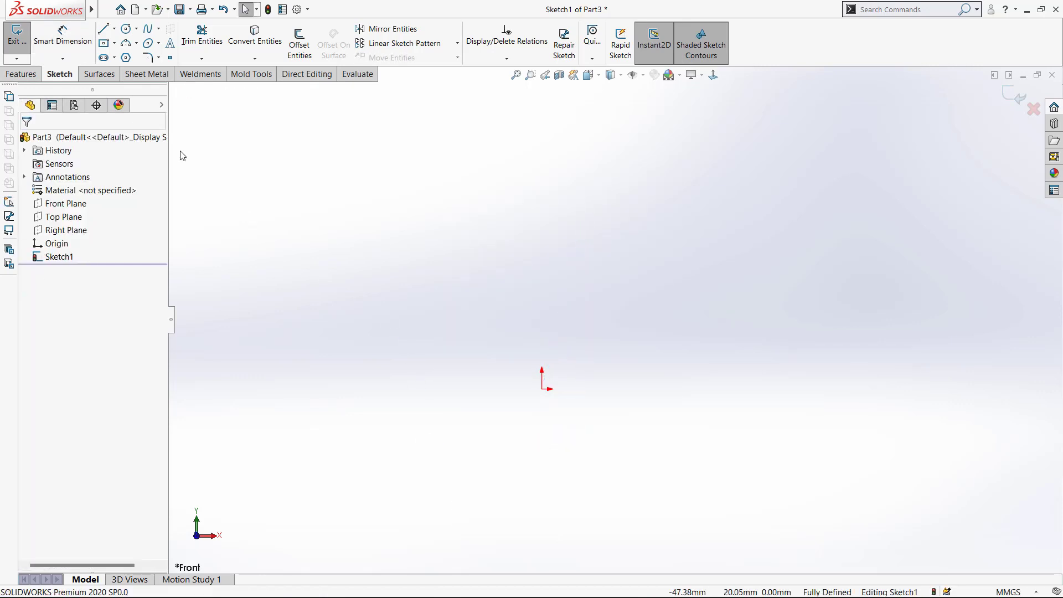
Draw a tall, narrow ellipse centred at the origin
left_click(159, 46)
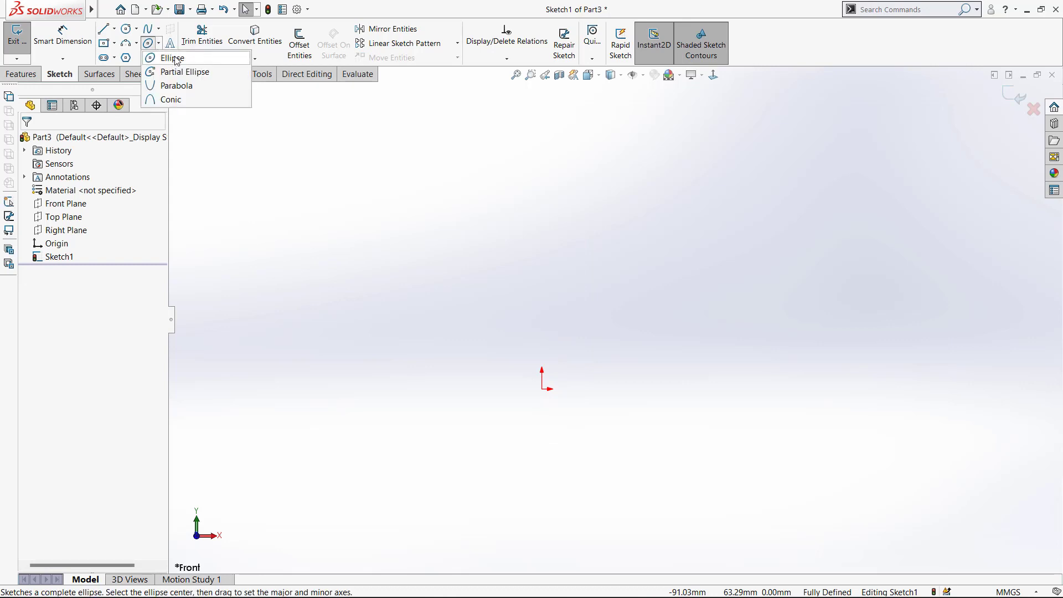
left_click(175, 58)
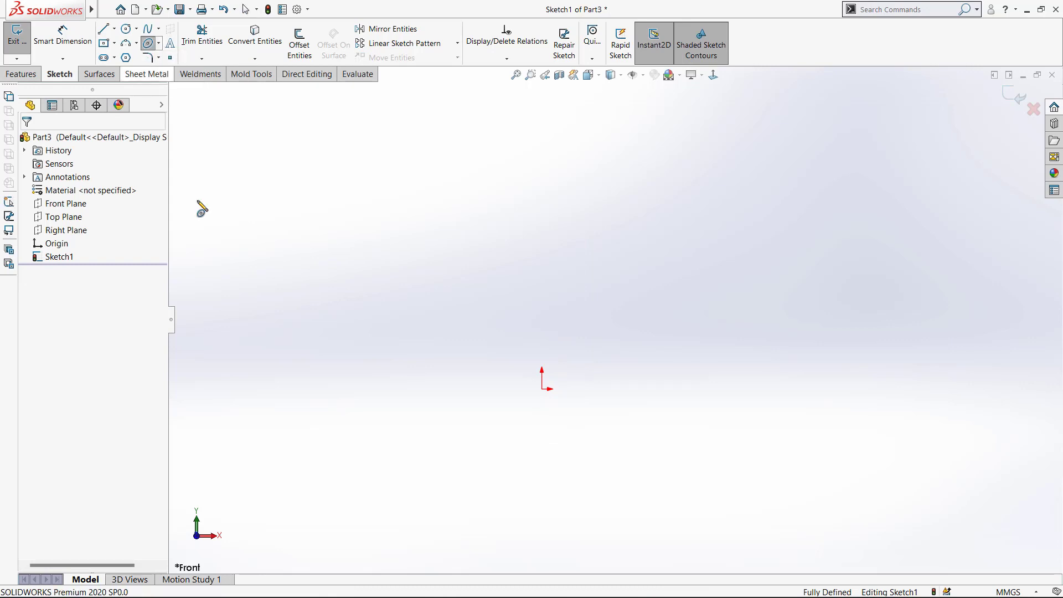
left_click(542, 389)
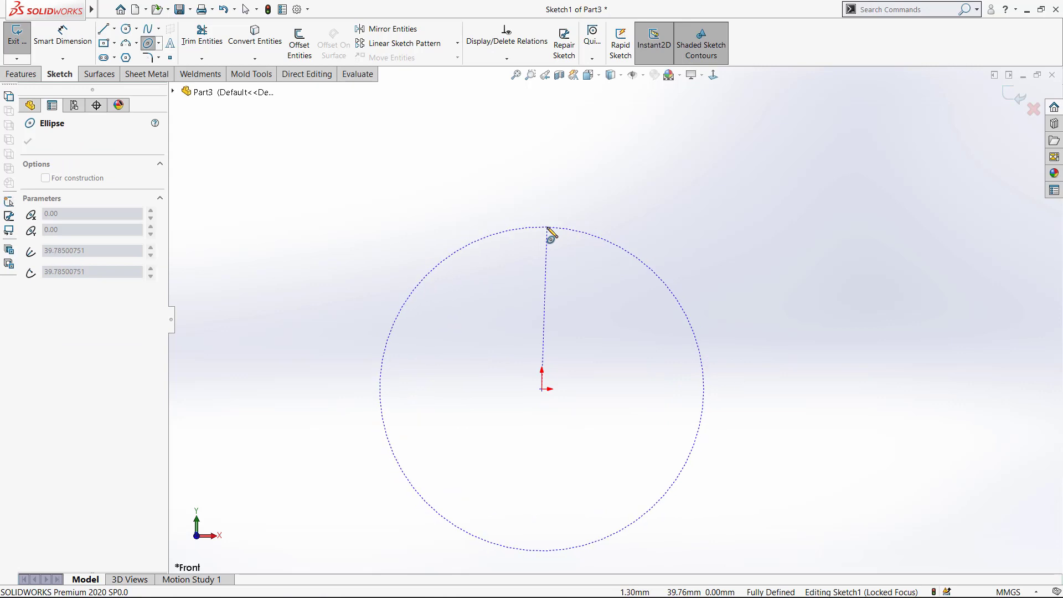
left_click(547, 227)
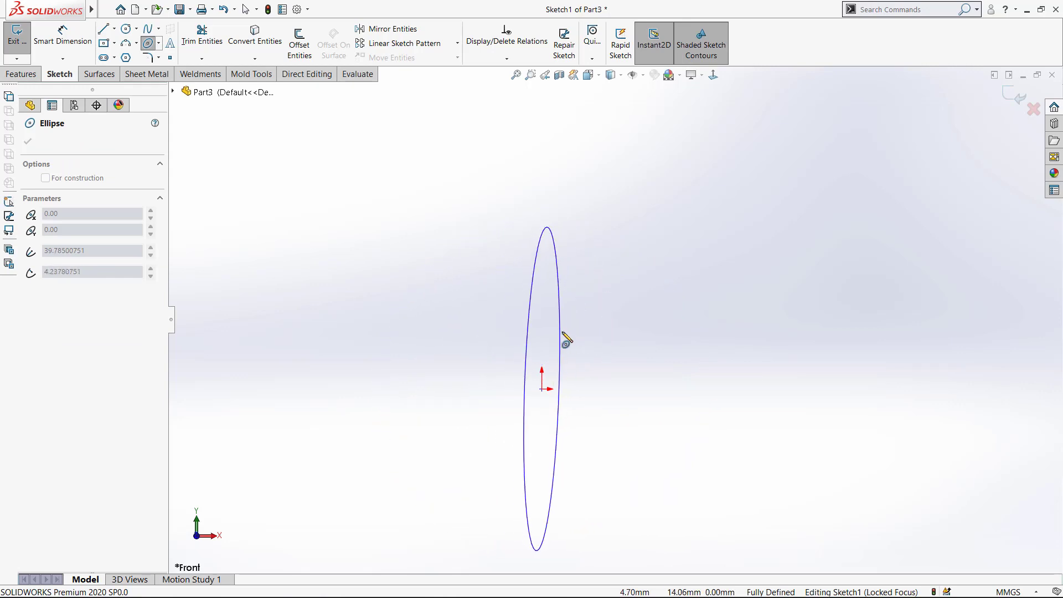
left_click(615, 341)
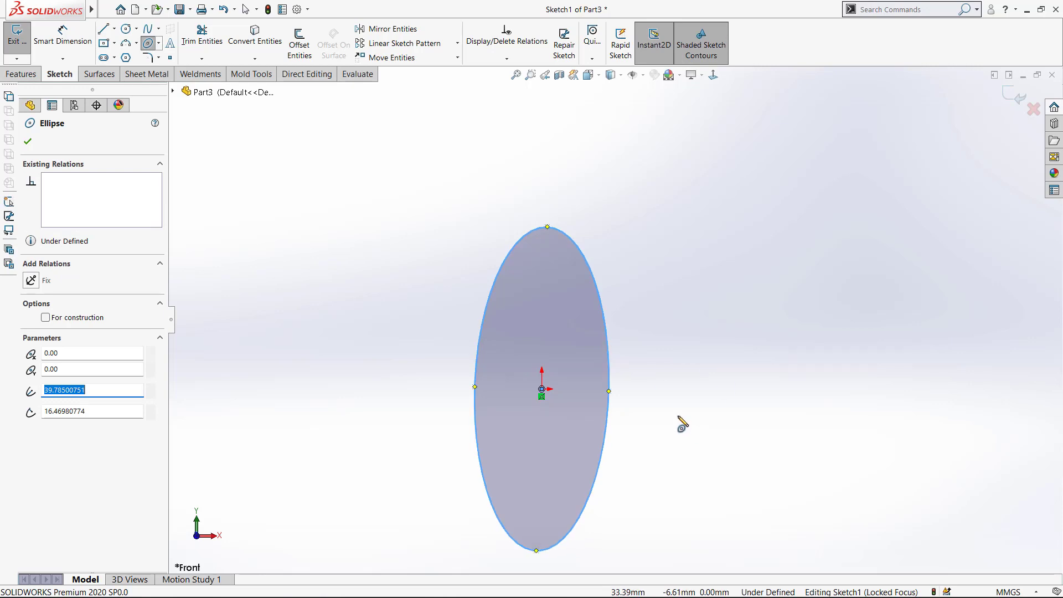
key("Escape")
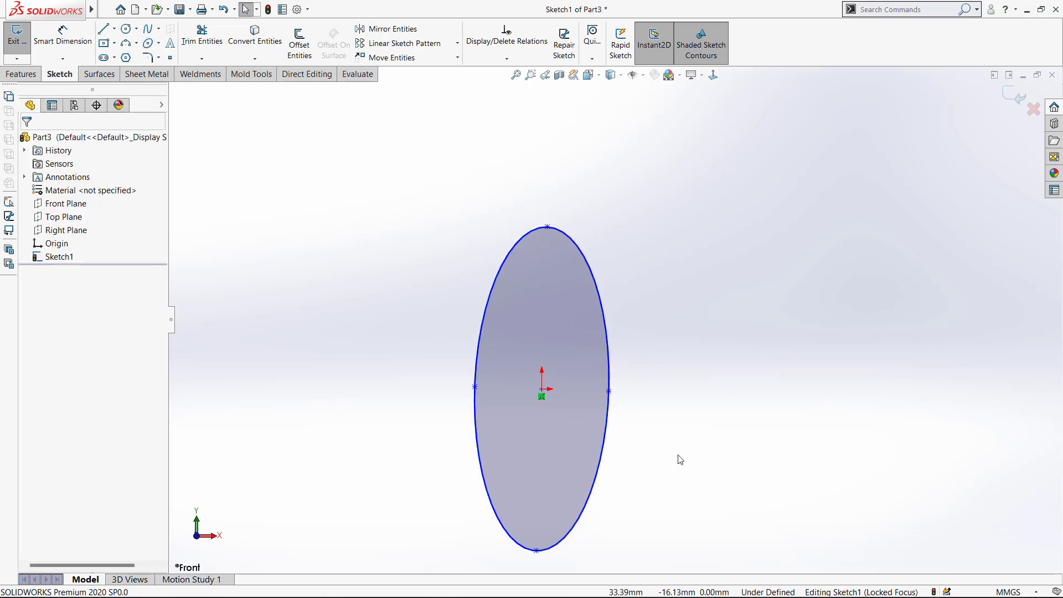
Dimension the ellipse 20 from centre to right vertex and 50 to top vertex
right_click_drag(680, 460, 681, 337)
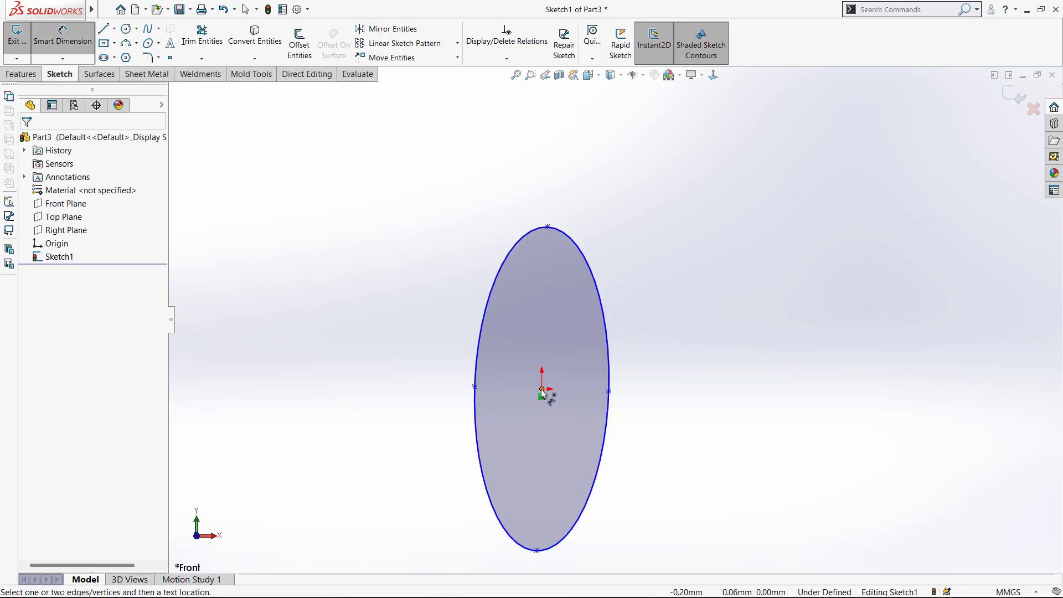
left_click(542, 392)
left_click(609, 391)
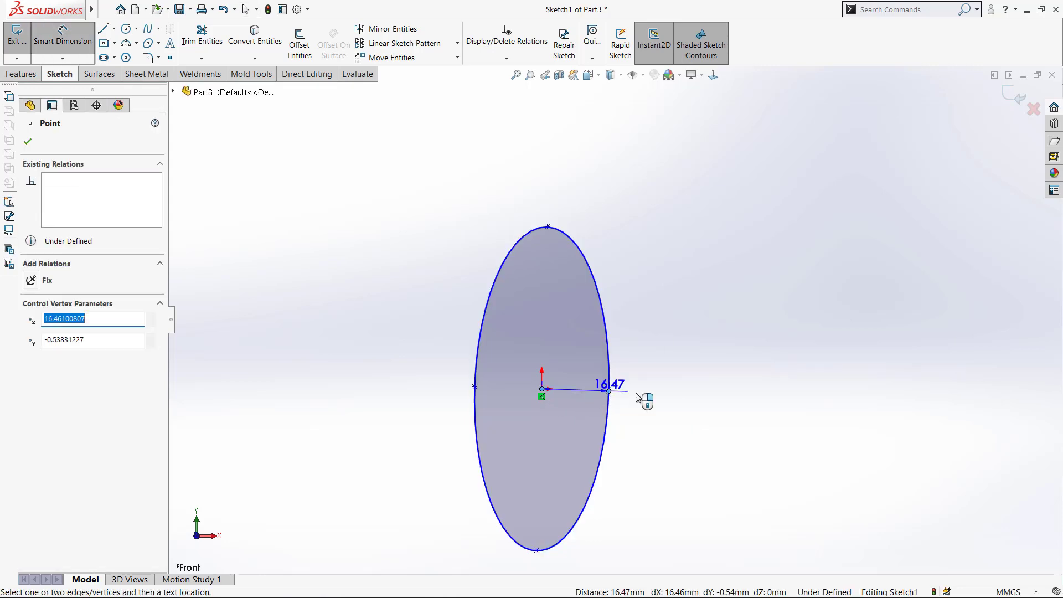
left_click(690, 343)
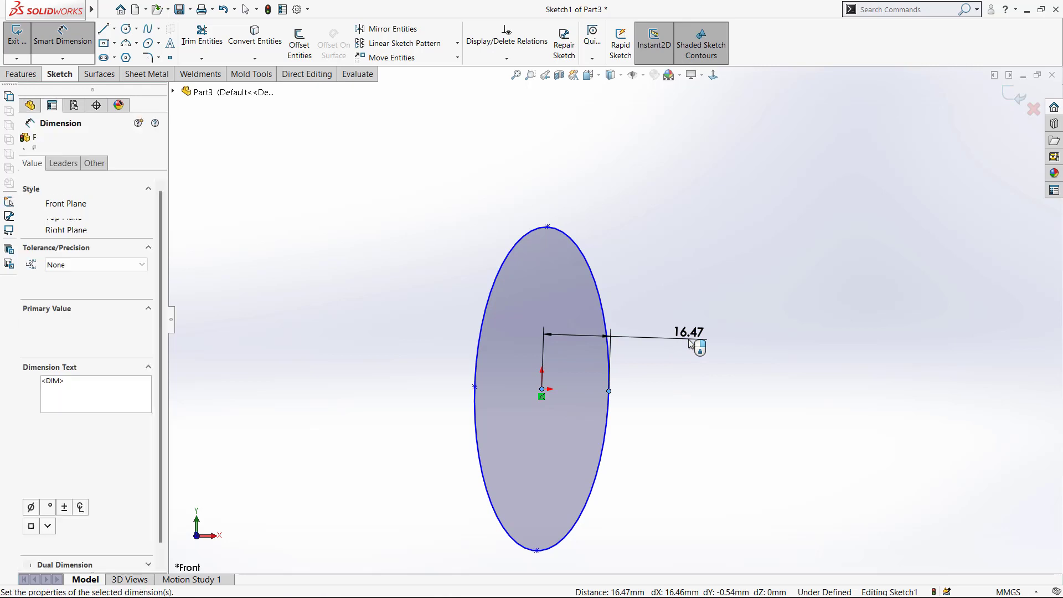
type("20")
key("Return")
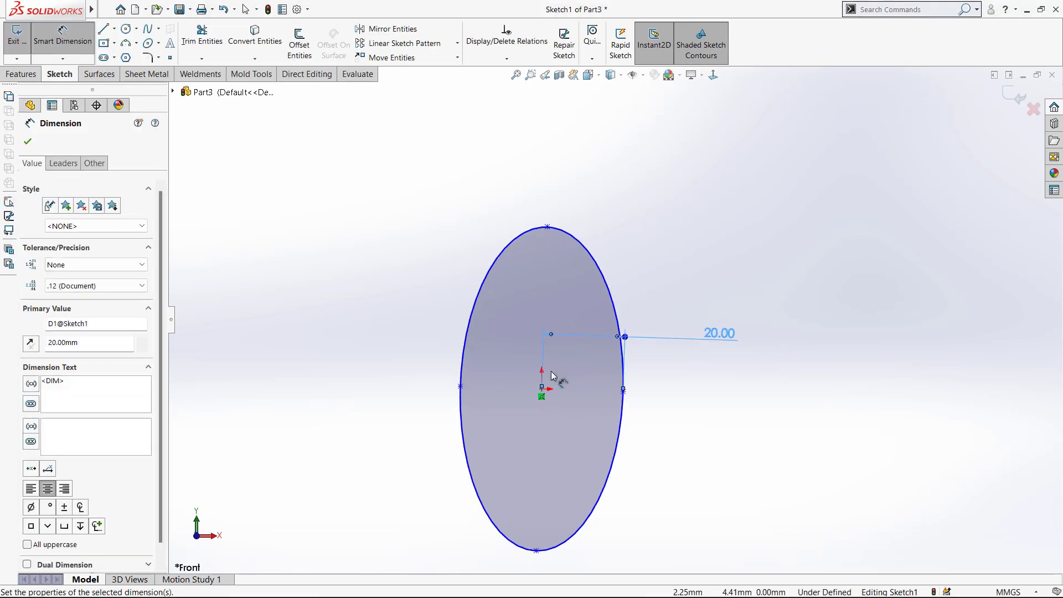
left_click(542, 390)
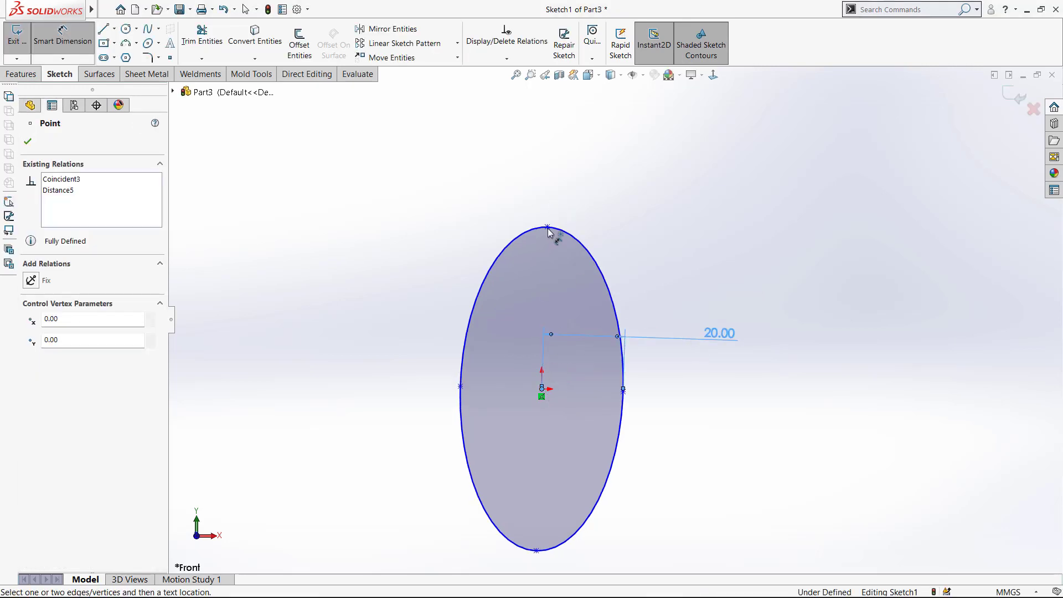
left_click(547, 227)
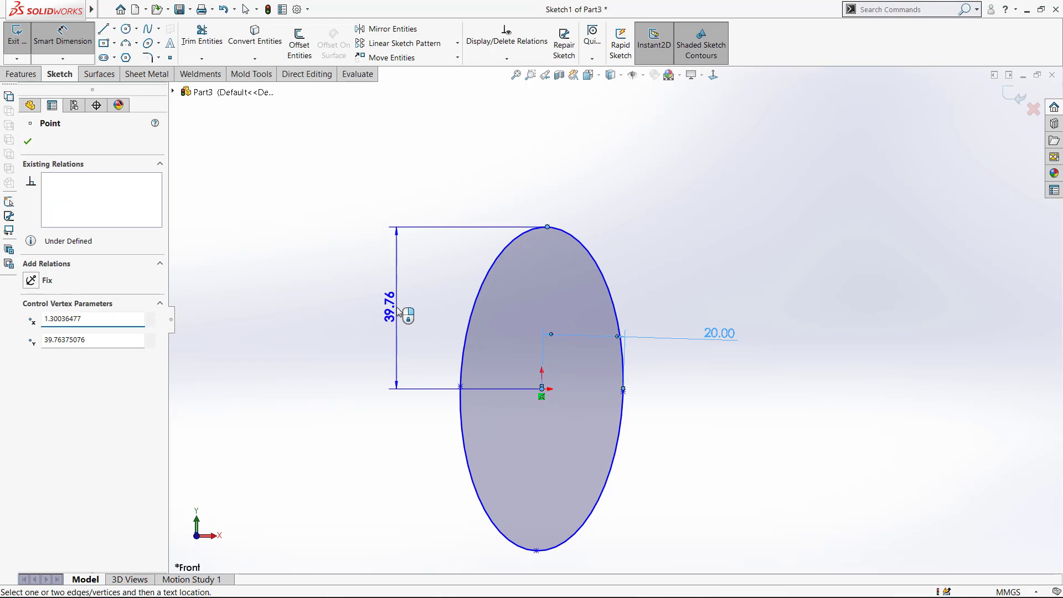
left_click(408, 318)
type("50")
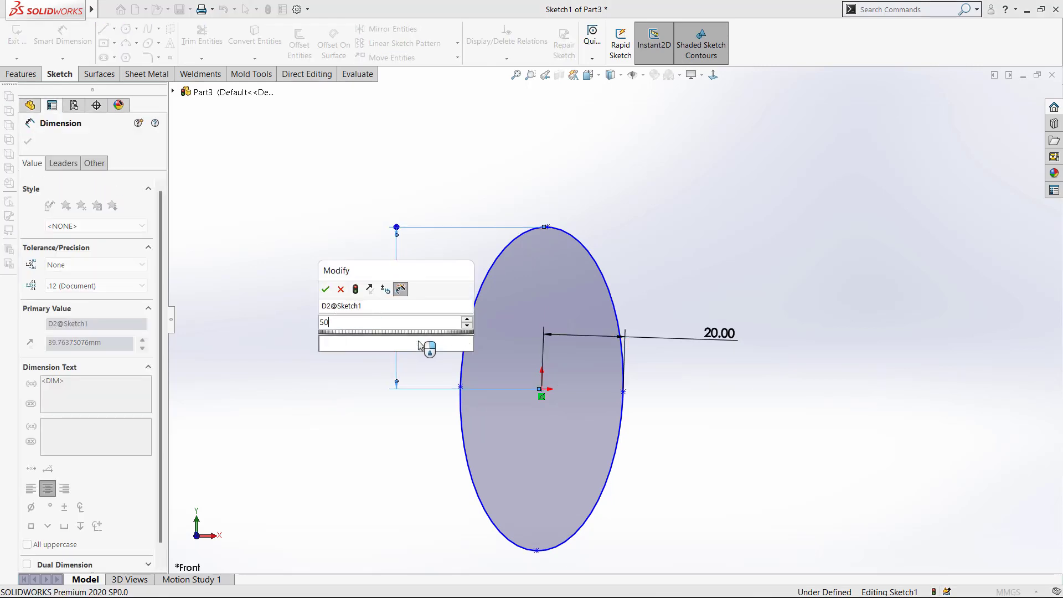
key("Return")
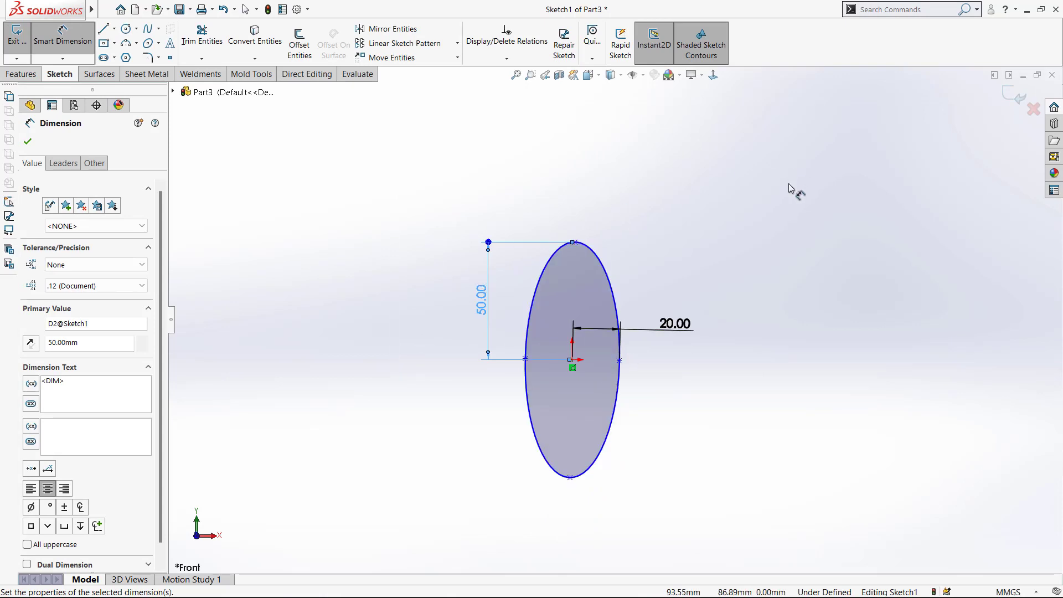
Delete the ellipse together with both dimensions
key("Escape")
left_click_drag(793, 192, 374, 542)
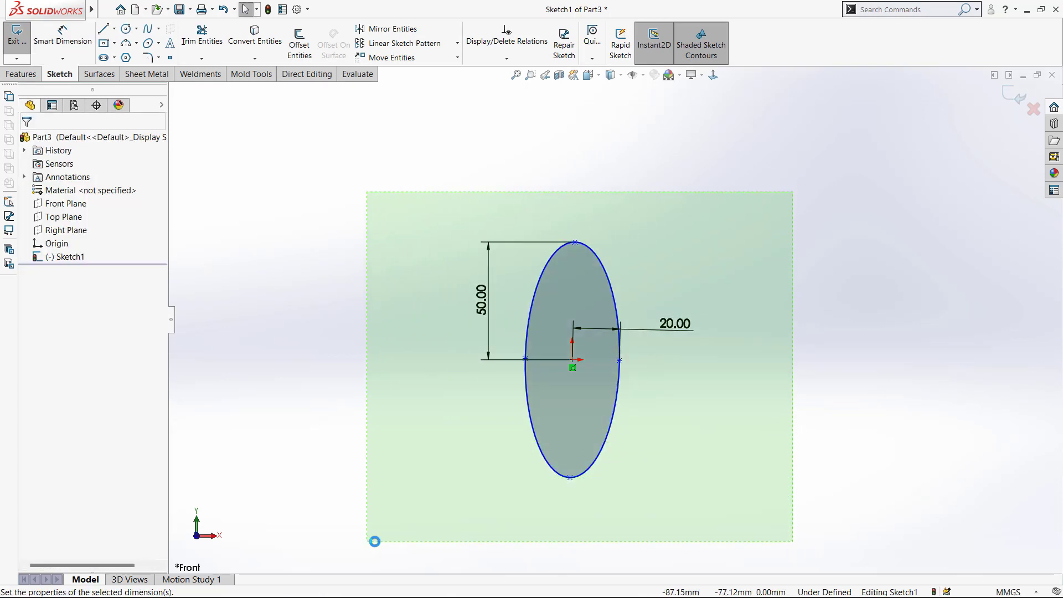
key("Delete")
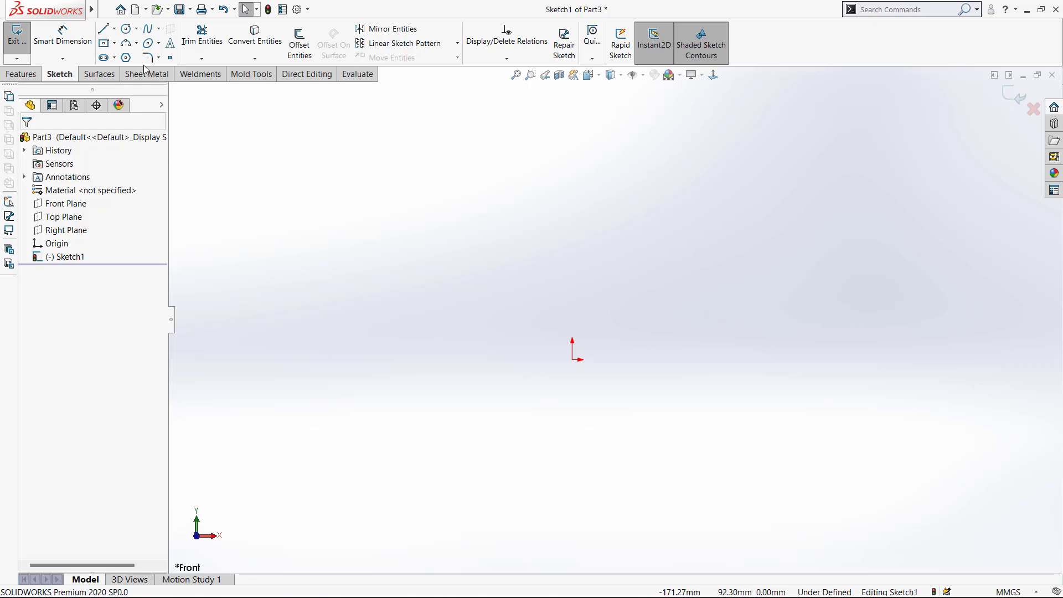
left_click(158, 43)
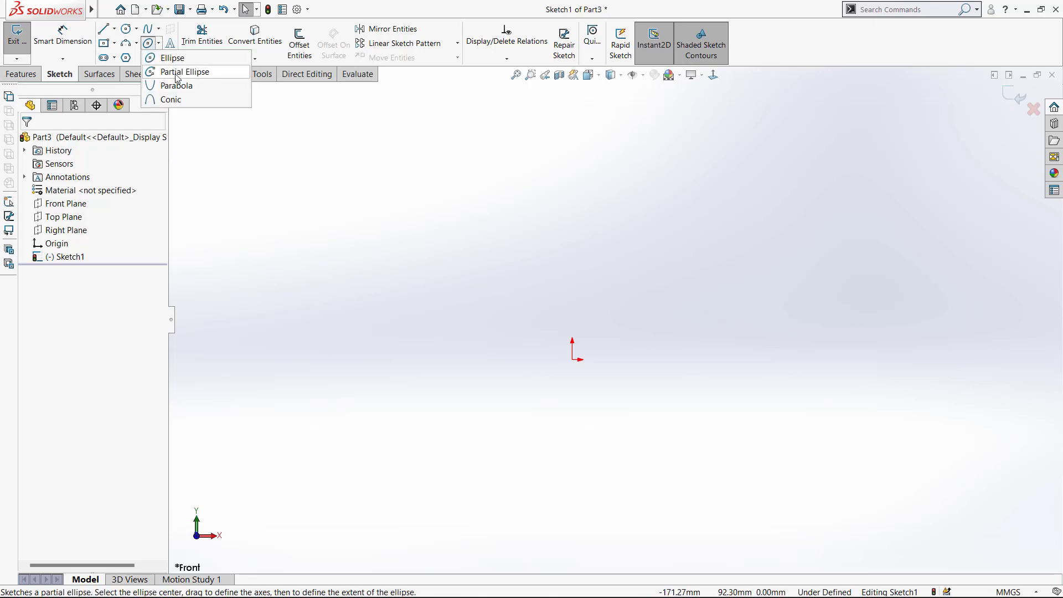
left_click(176, 74)
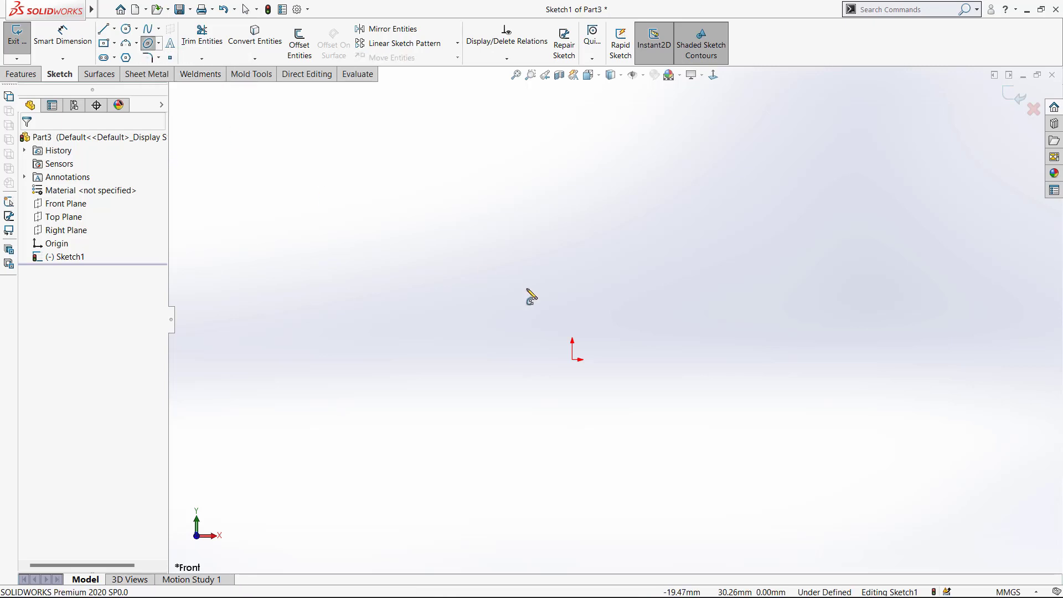
left_click(572, 359)
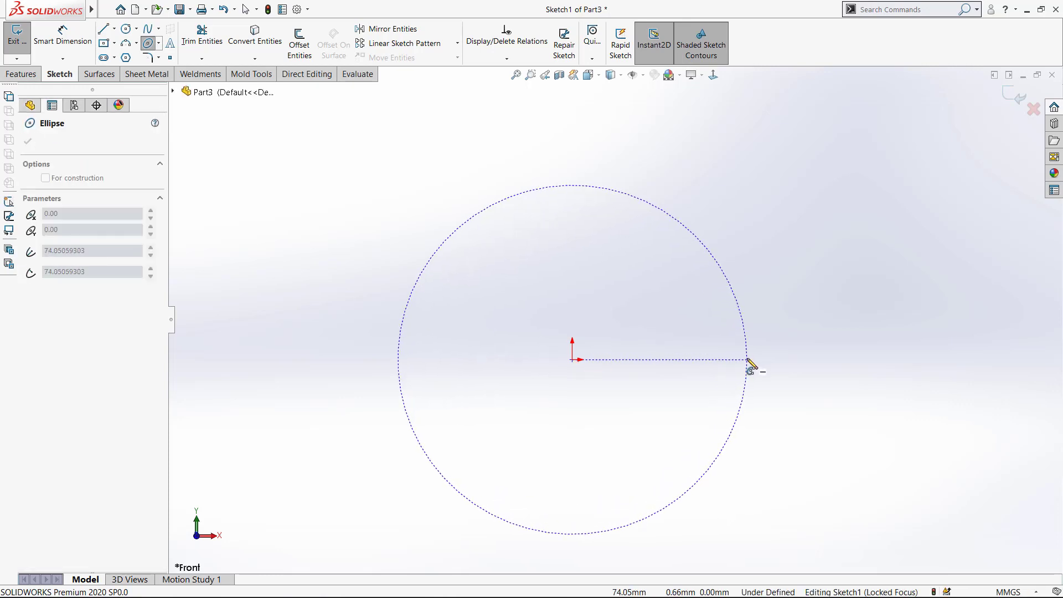
left_click(747, 360)
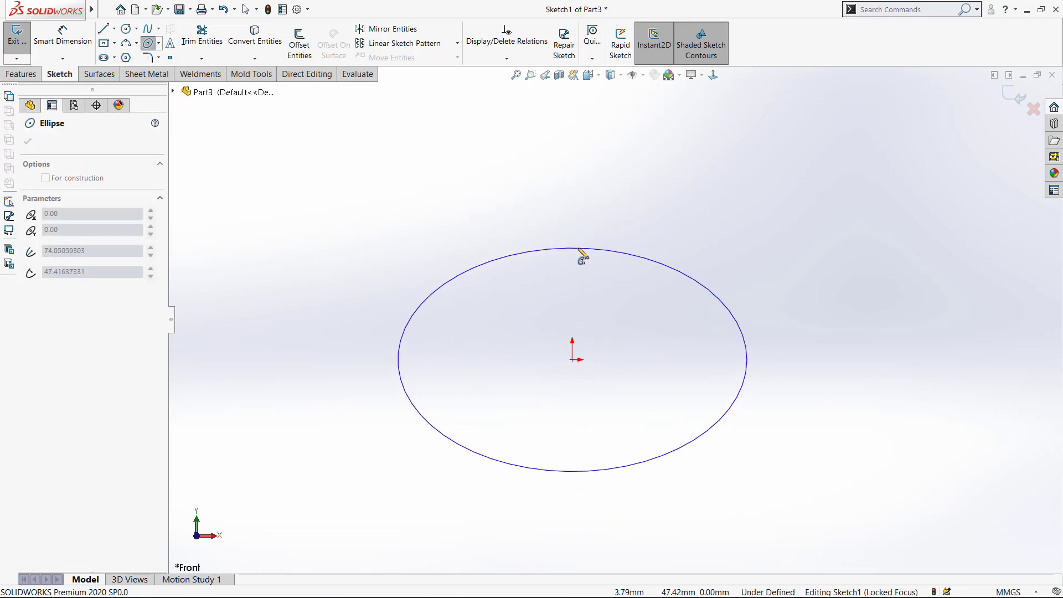
left_click(572, 248)
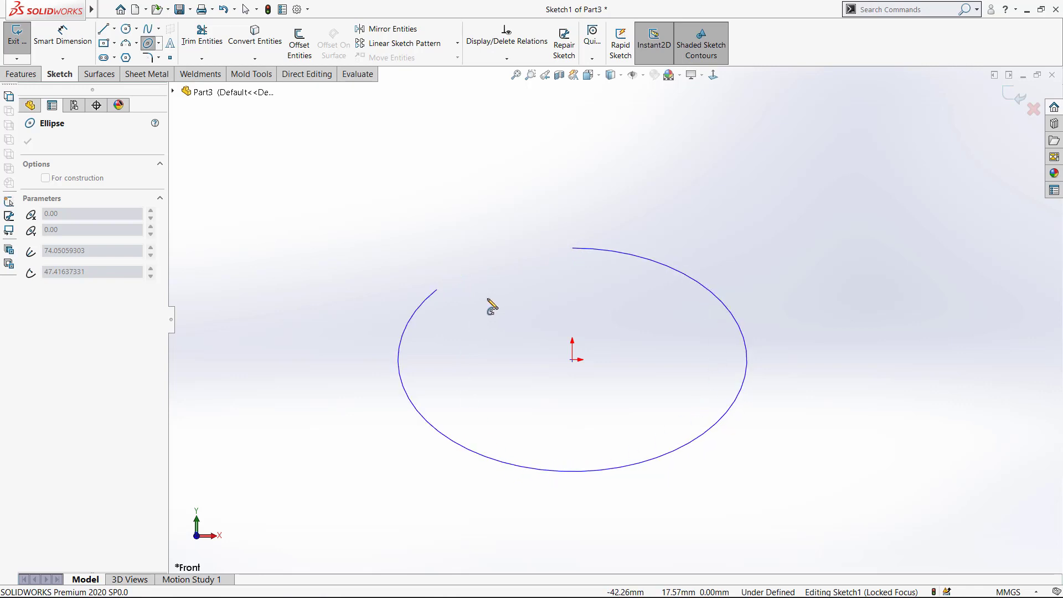
left_click(572, 472)
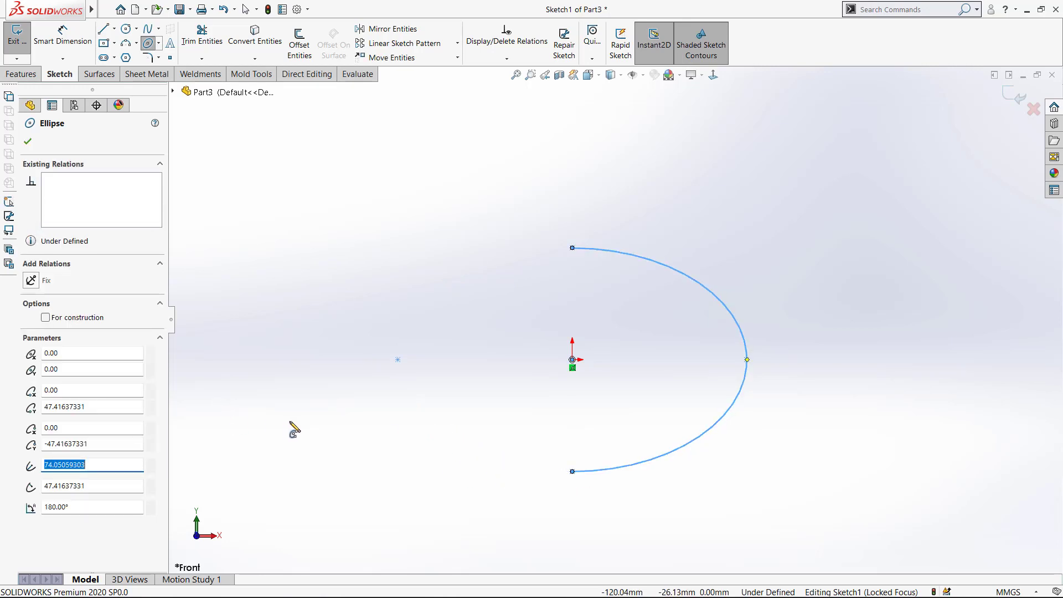
key("Escape")
mouse_move(806, 211)
left_mouse_down()
mouse_move(491, 471)
mouse_move(481, 532)
left_mouse_up()
key("Delete")
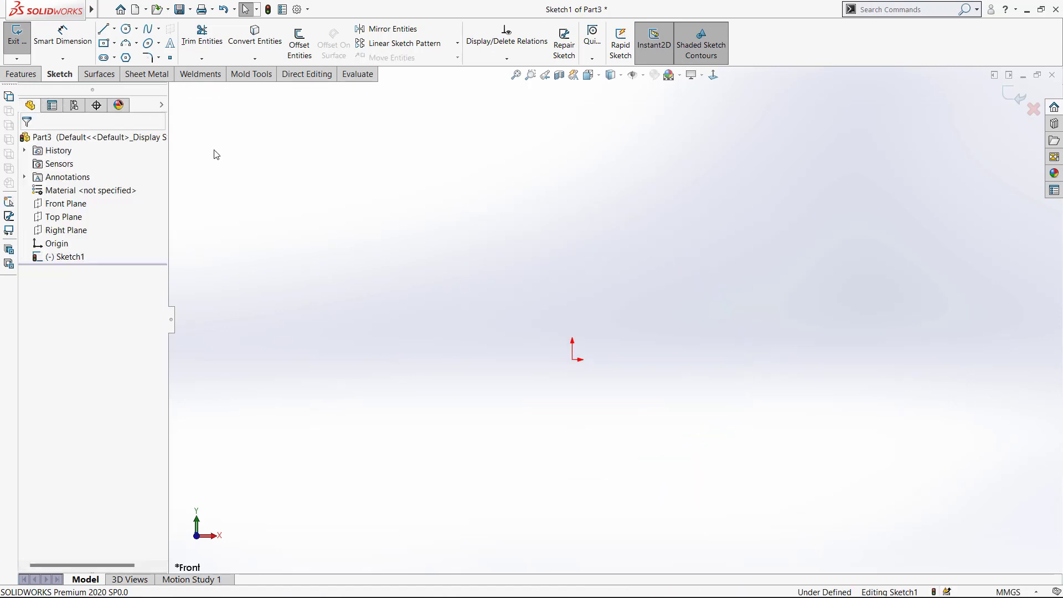
left_click(159, 43)
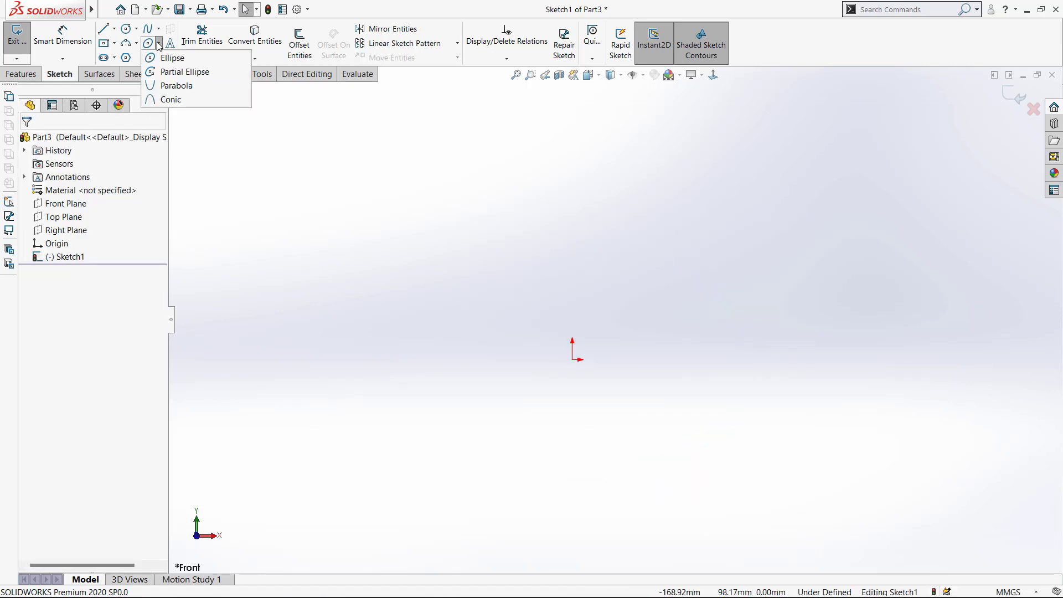
left_click(184, 89)
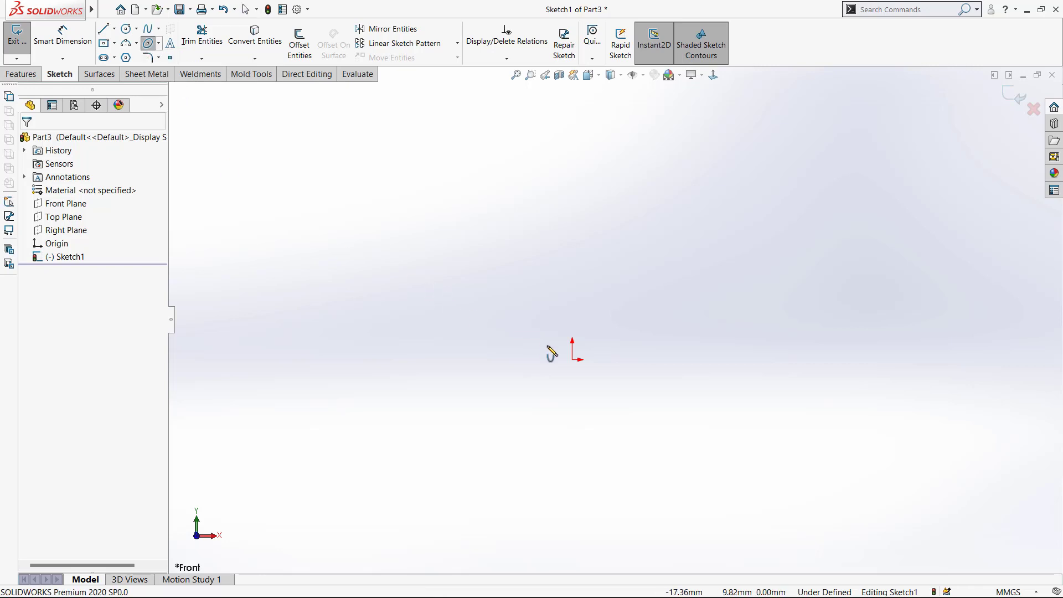
left_click(573, 359)
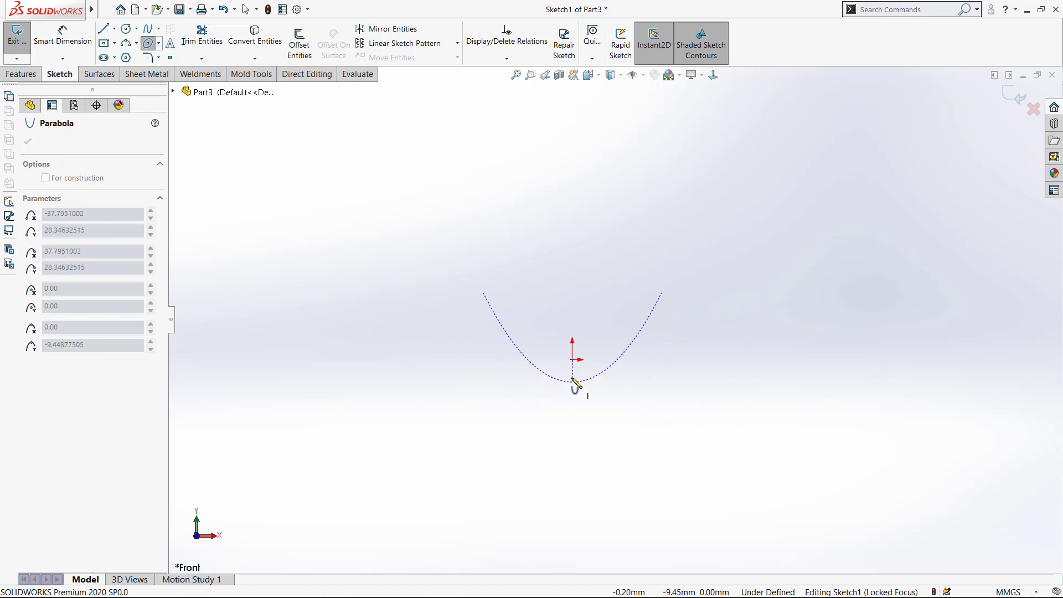
left_click(573, 373)
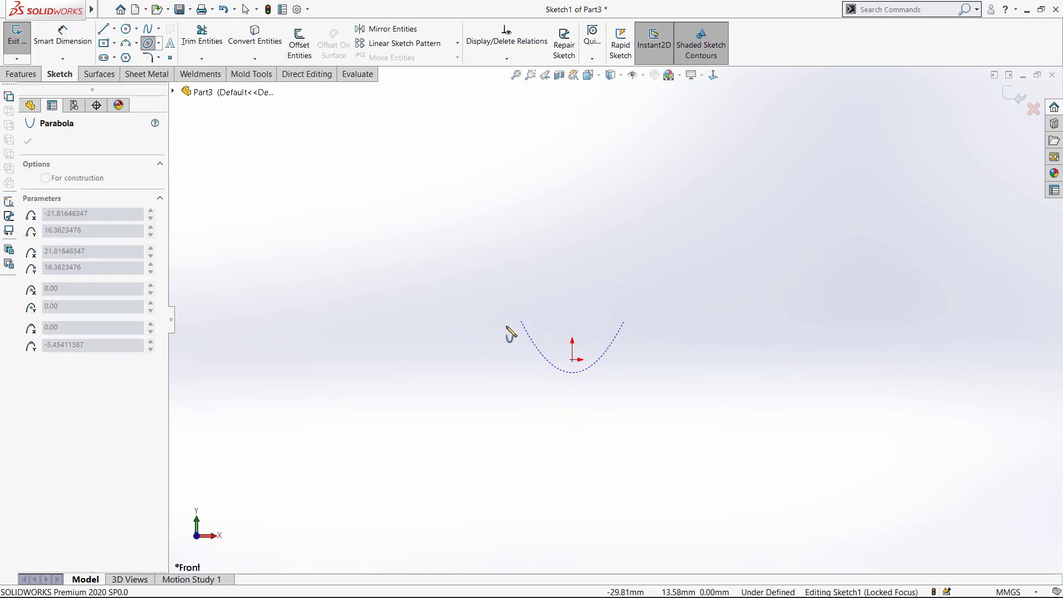
left_click(505, 284)
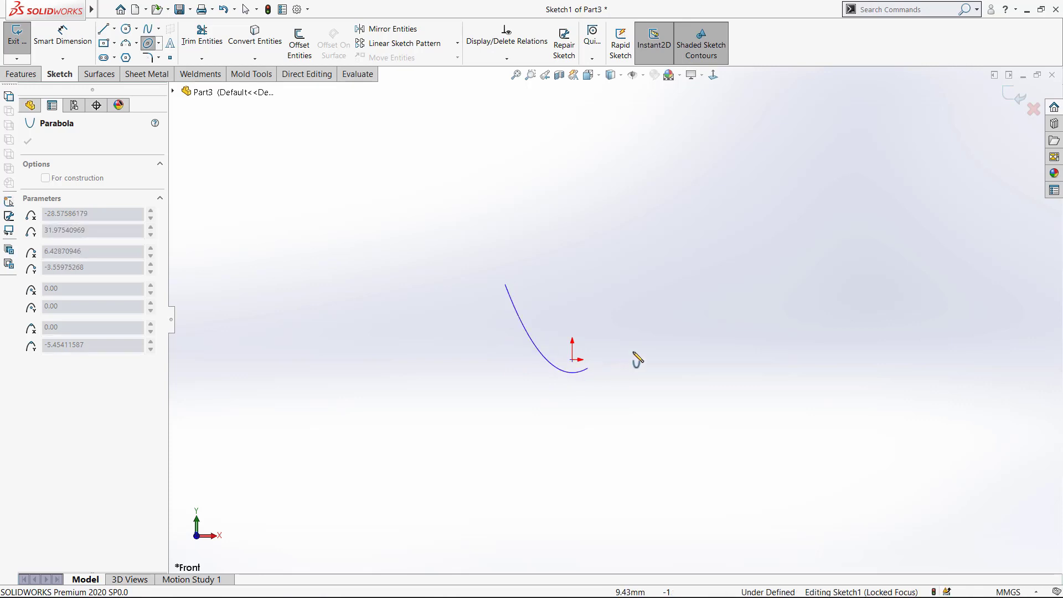
left_click(643, 276)
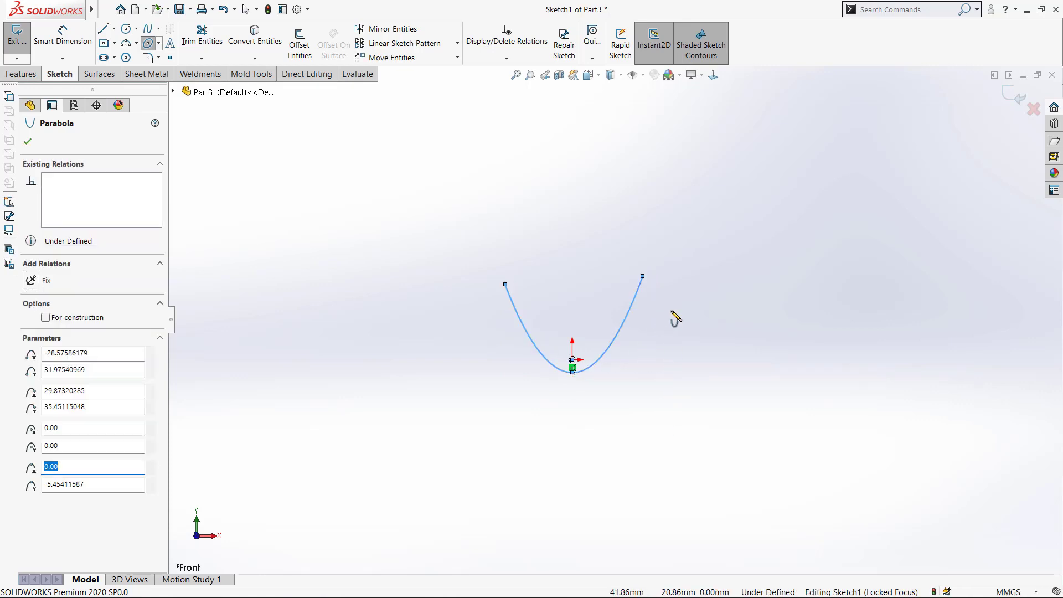
key("Escape")
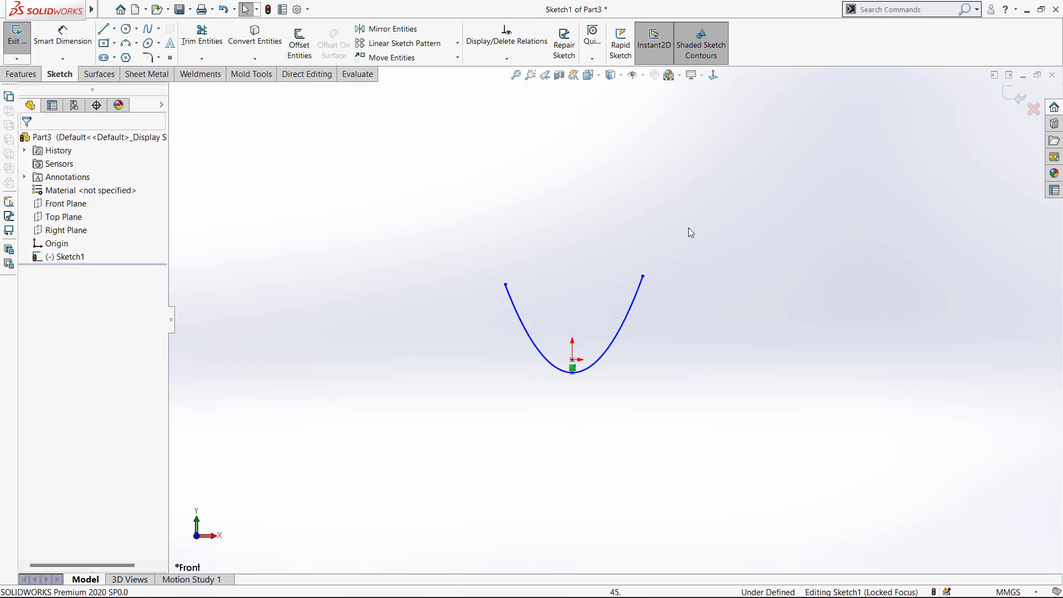
left_click_drag(689, 228, 392, 474)
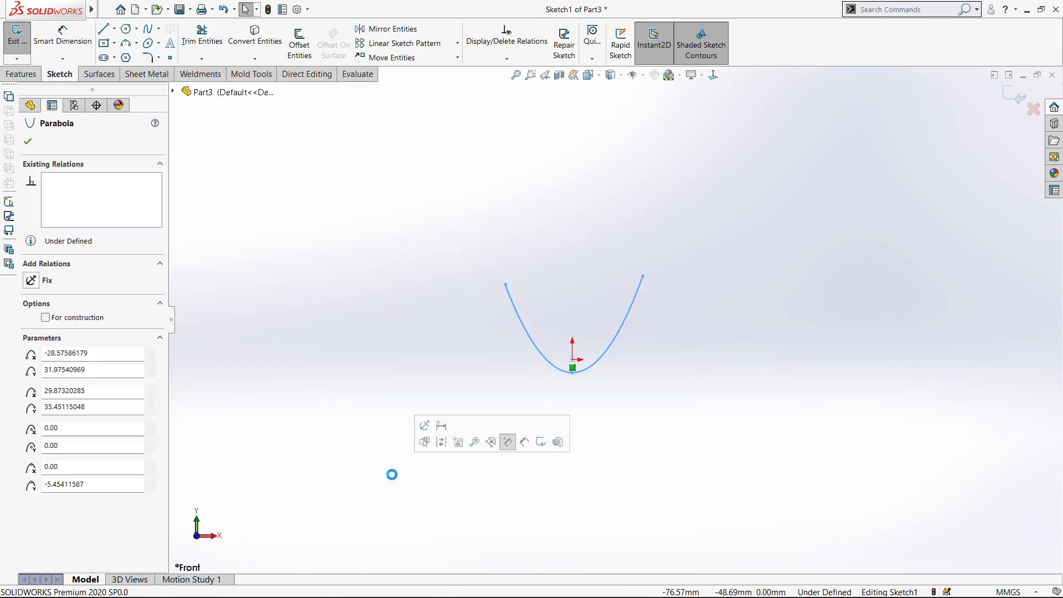
key("Delete")
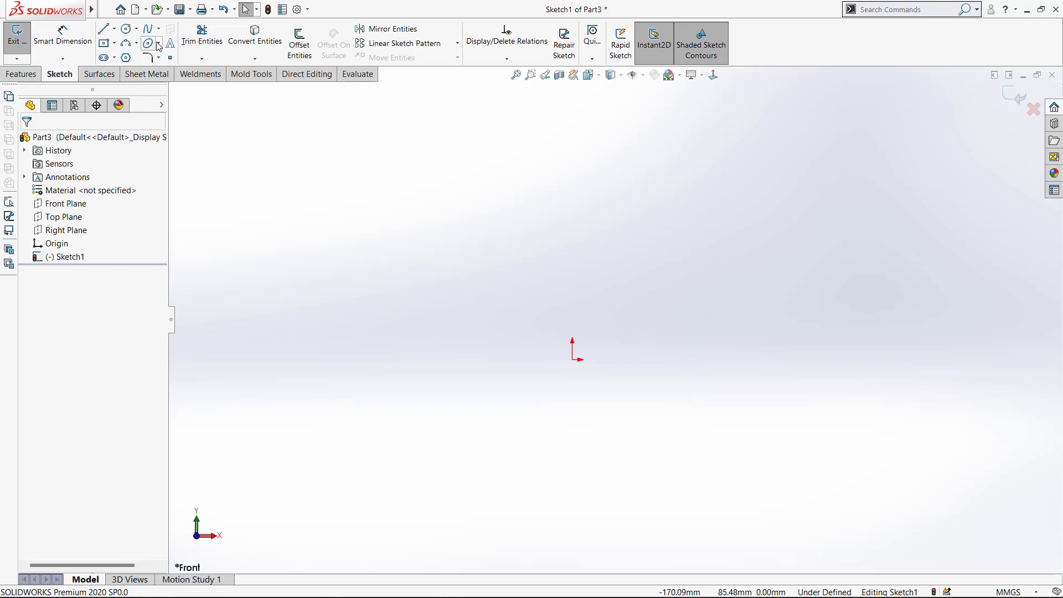
Draw a conic from the origin to a point above it with Rho 0.57
left_click(158, 44)
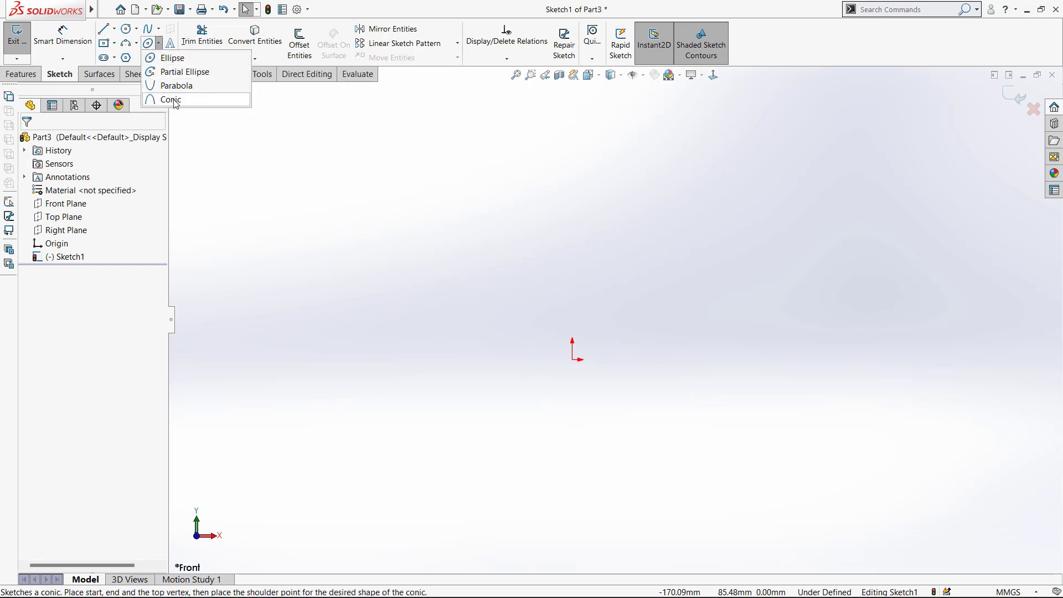
left_click(197, 100)
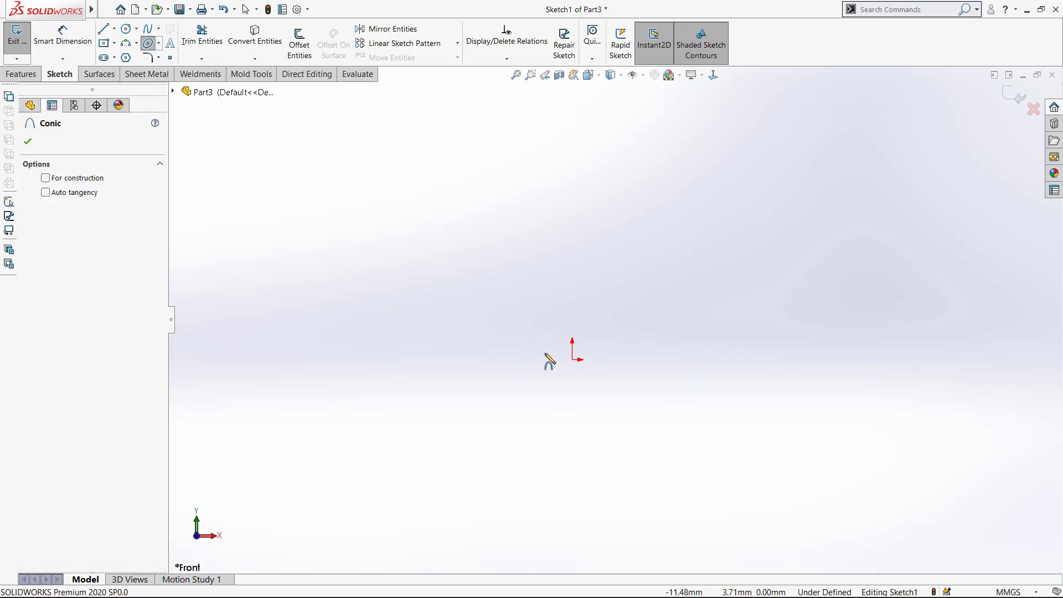
left_click(572, 360)
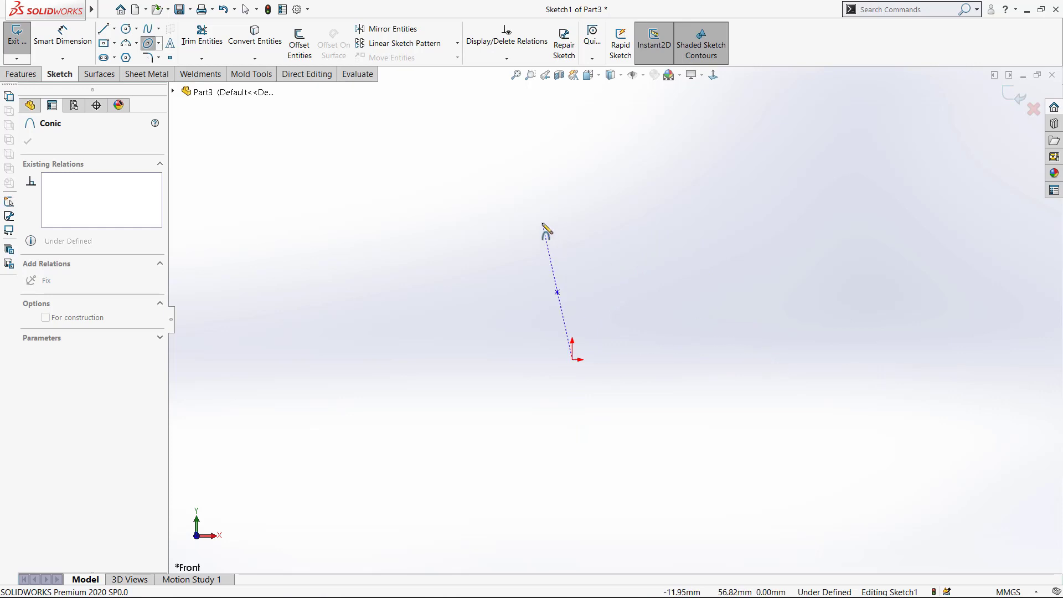
left_click(573, 200)
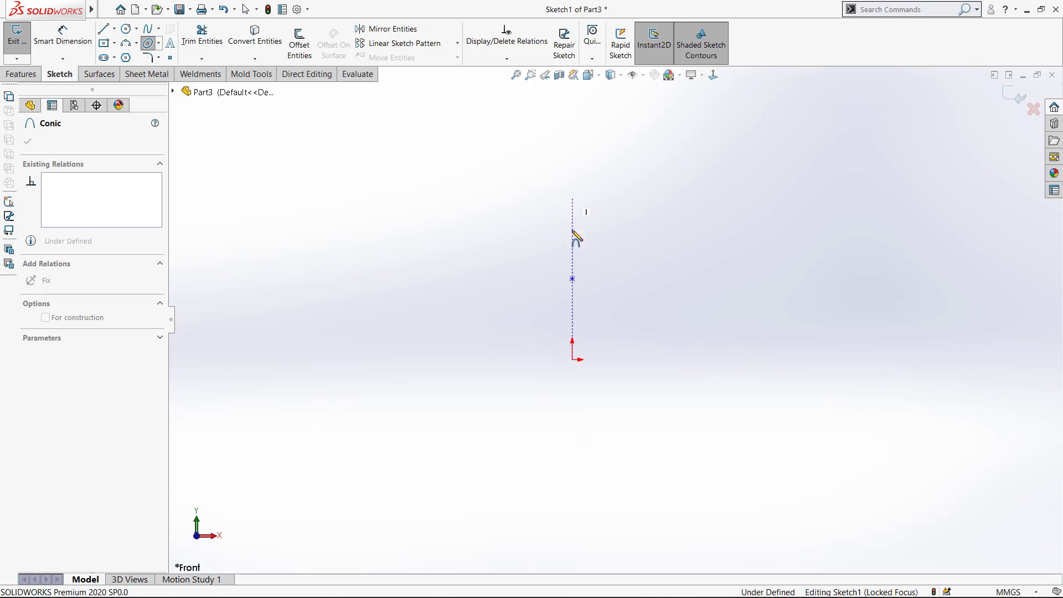
left_click(650, 278)
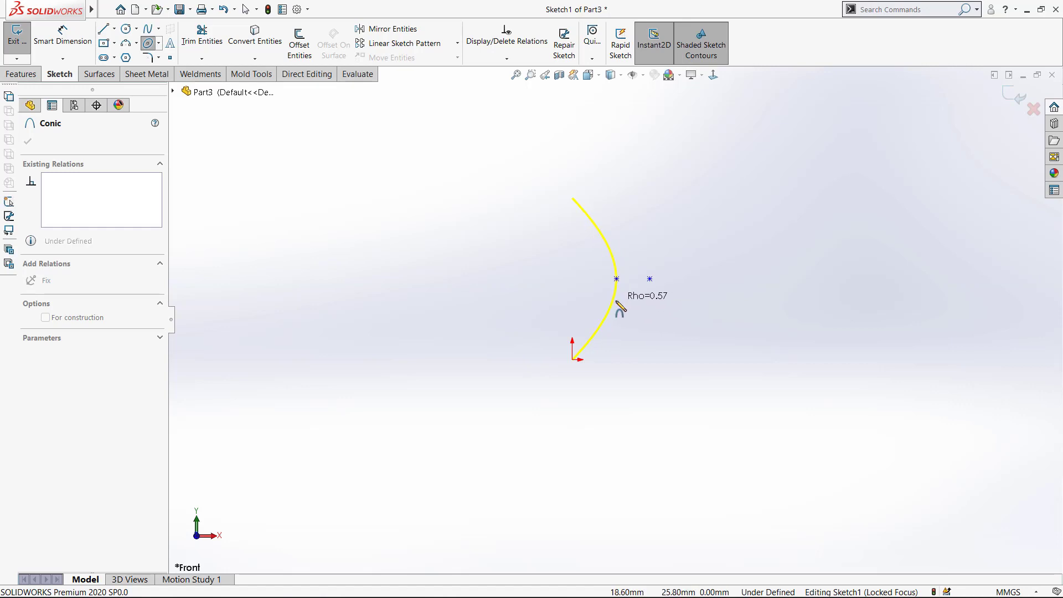
left_click(618, 302)
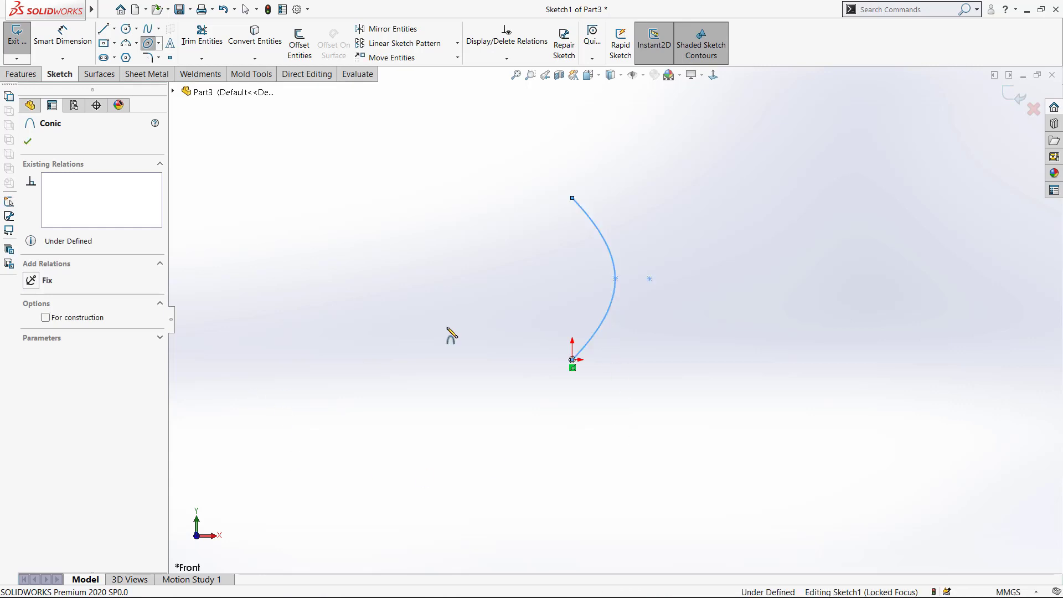
key("Escape")
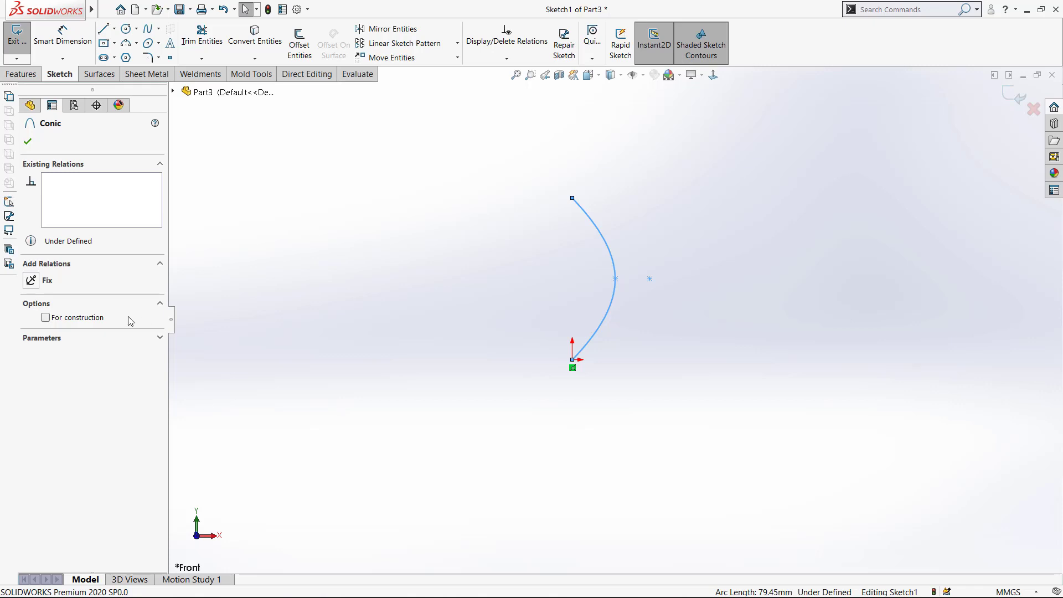
Drag the conic's shoulder point right to bulge the curve outward
left_click(616, 279)
left_click_drag(616, 279, 627, 281)
left_click(412, 417)
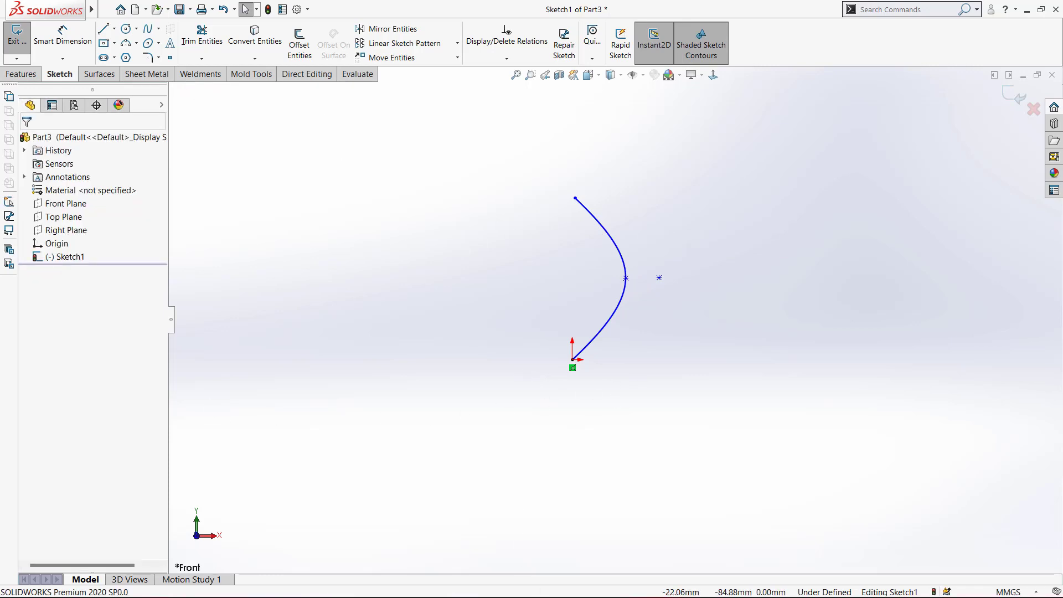
Switch from SOLIDWORKS to the SOLIDWORKS 2020 for Designers PDF in Acrobat Reader
left_click(1027, 13)
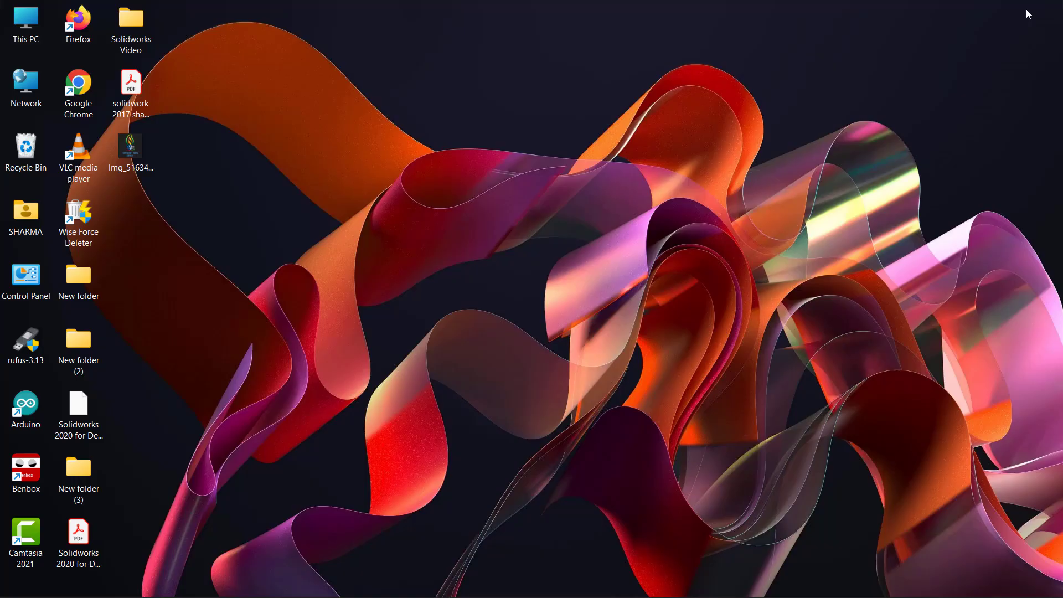
left_click(636, 585)
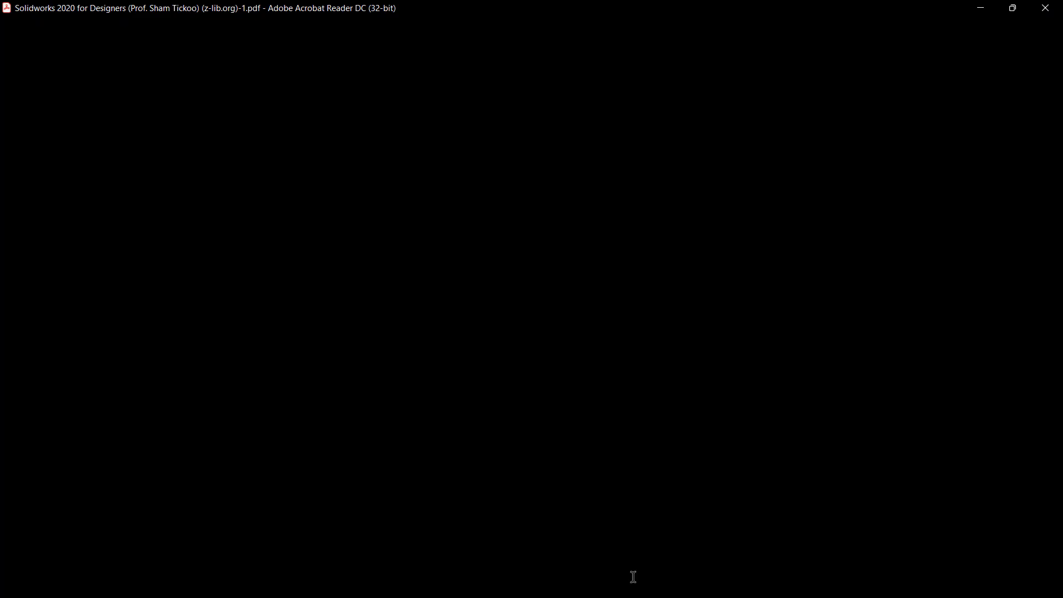
scroll(463, 340, "down", 3)
Scroll the book to Tutorial 1 on page 135 and its Figure 2-57
scroll(576, 488, "down", 8)
scroll(576, 487, "down", 6)
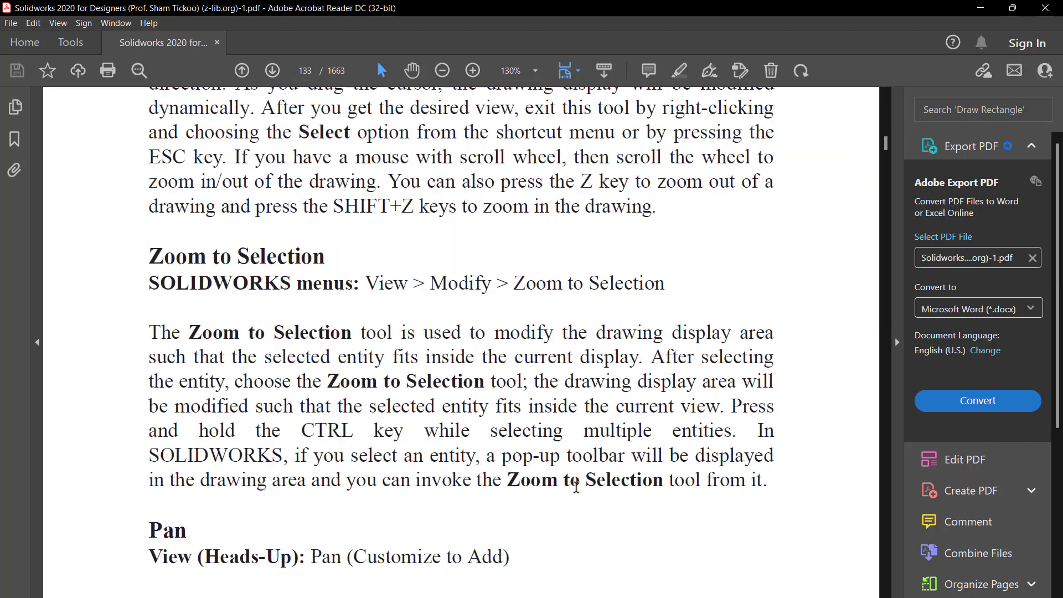
scroll(575, 487, "down", 3)
scroll(576, 488, "down", 6)
scroll(576, 488, "down", 4)
scroll(576, 487, "down", 6)
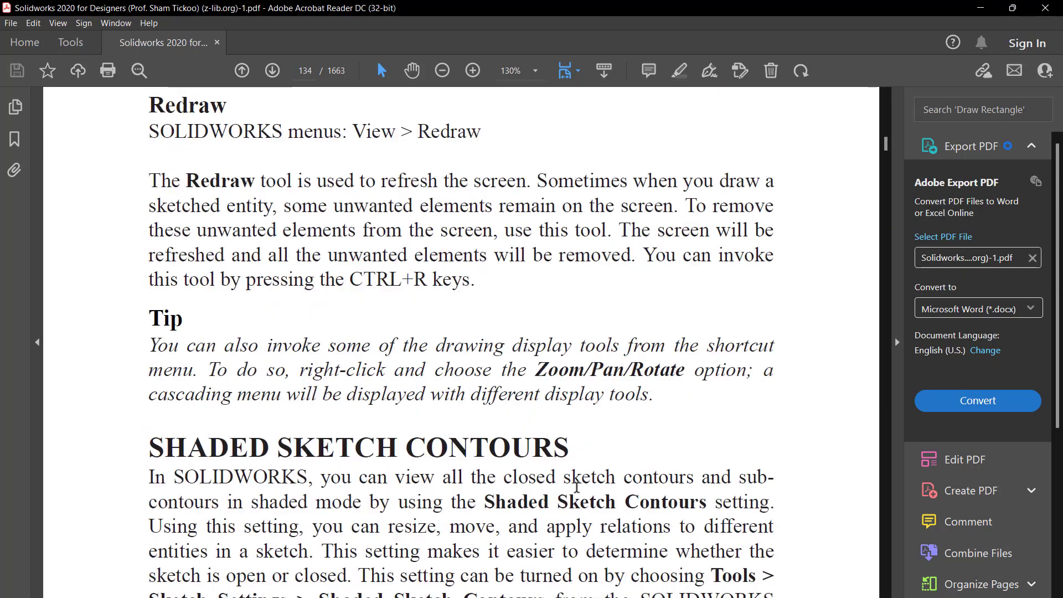
scroll(576, 488, "down", 5)
scroll(576, 487, "down", 5)
scroll(576, 487, "down", 6)
scroll(576, 487, "down", 1)
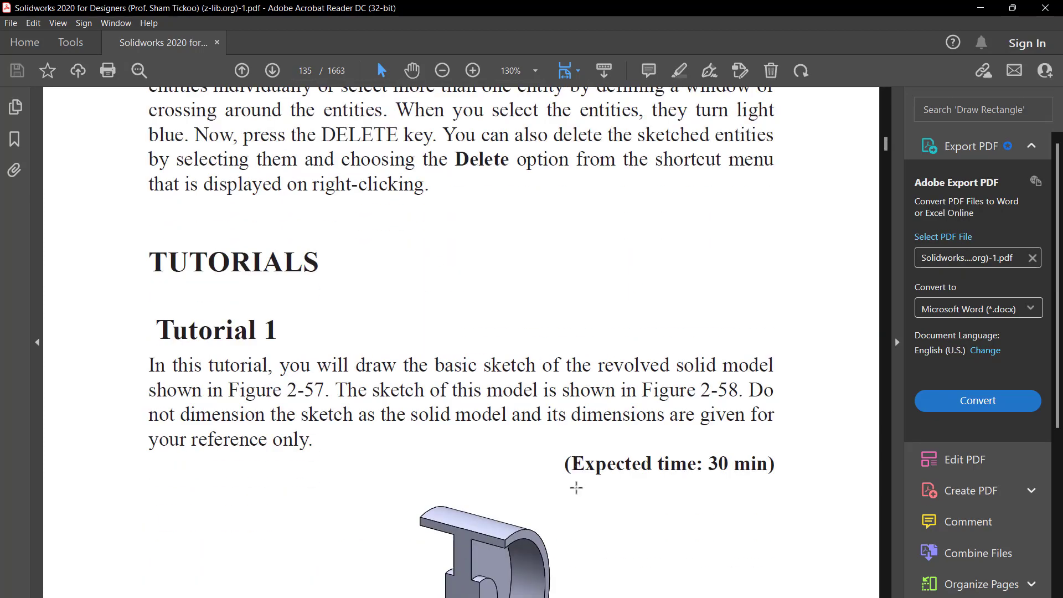
scroll(576, 487, "down", 8)
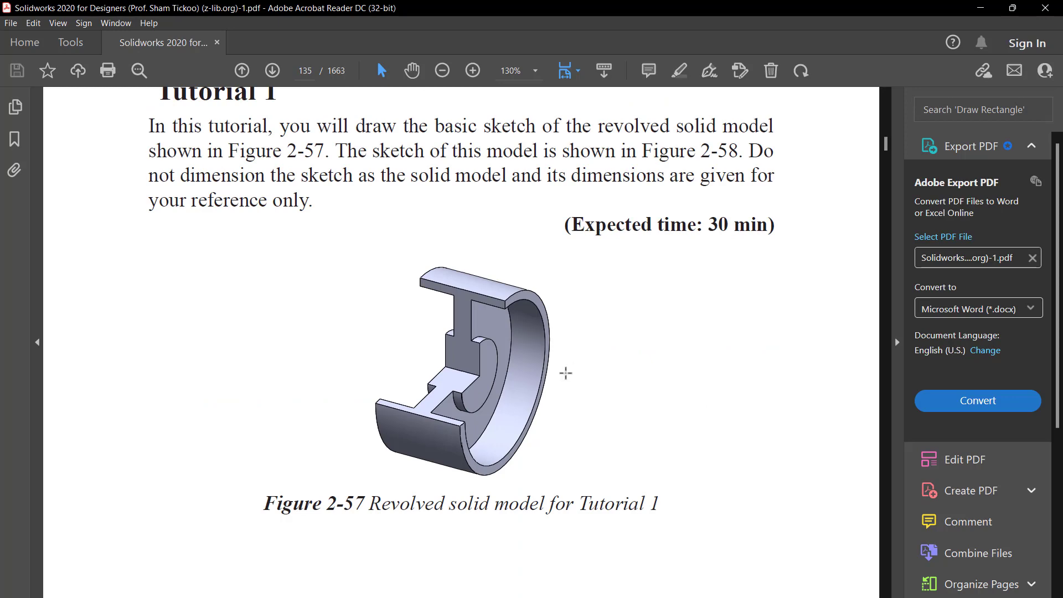
Show the book full screen and review Tutorial 1's Figures 2-57 and 2-58
key("ctrl+l")
left_click(611, 370)
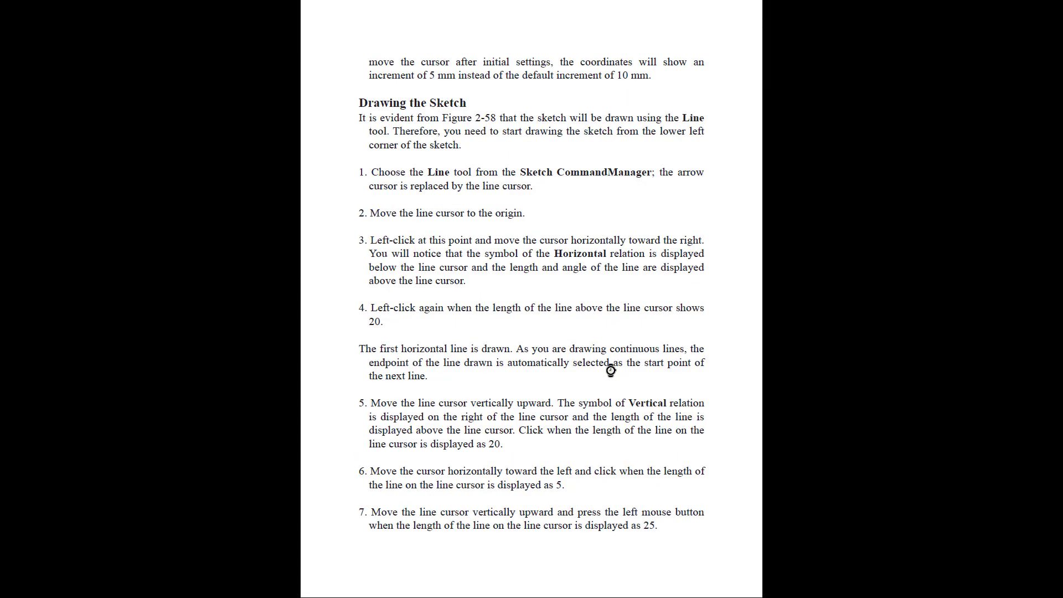
scroll(611, 370, "up", 1)
scroll(611, 371, "up", 1)
scroll(611, 370, "up", 1)
scroll(611, 371, "up", 1)
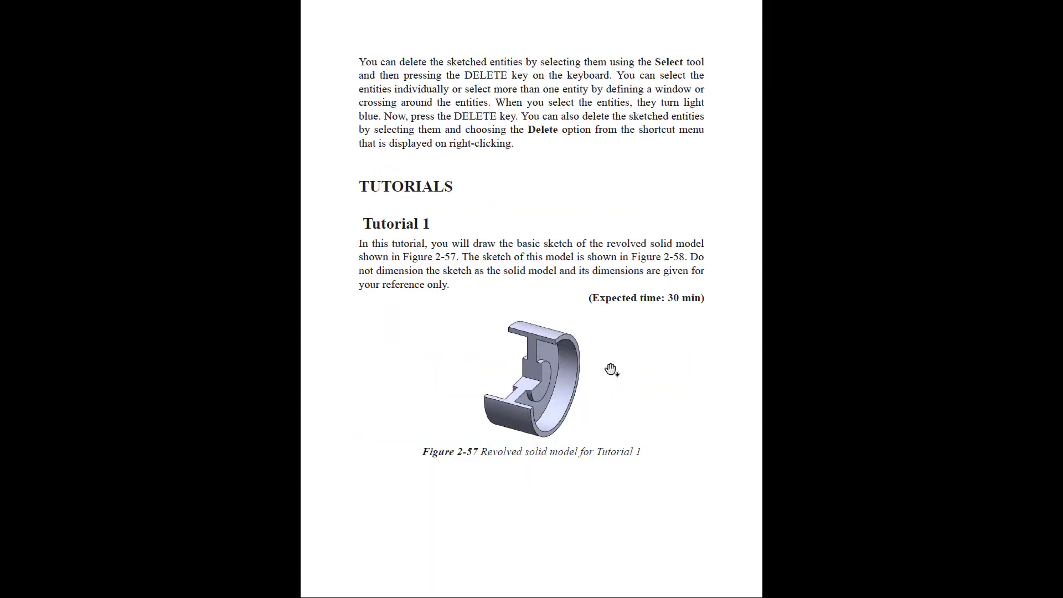
scroll(611, 370, "down", 1)
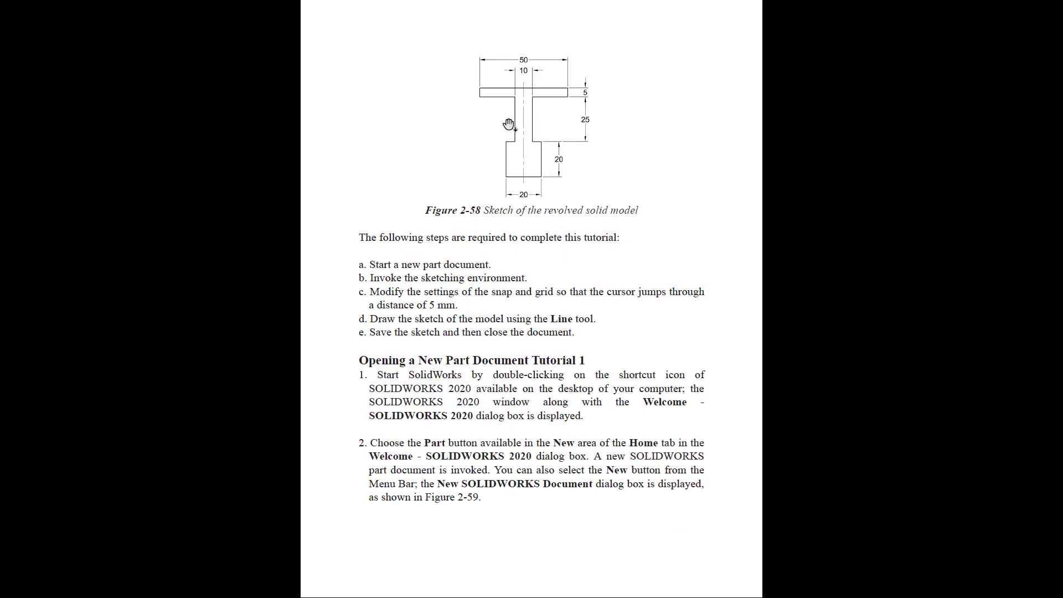
scroll(516, 118, "up", 1, "ctrl")
scroll(516, 117, "up", 1, "ctrl")
scroll(527, 214, "up", 1)
scroll(527, 209, "up", 1)
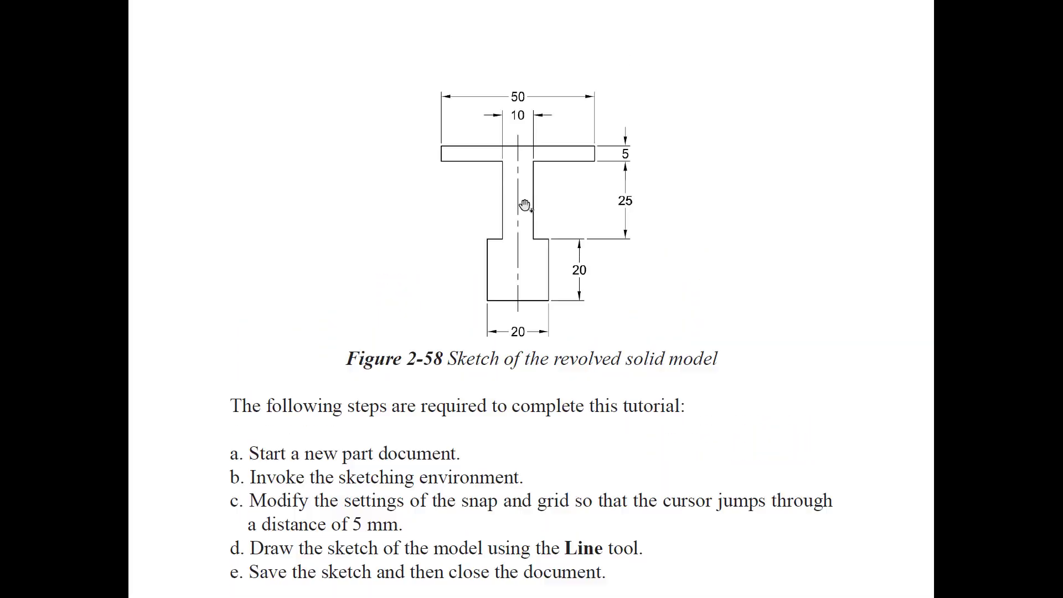
scroll(525, 238, "up", 2)
scroll(526, 238, "down", 1)
scroll(527, 244, "down", 2)
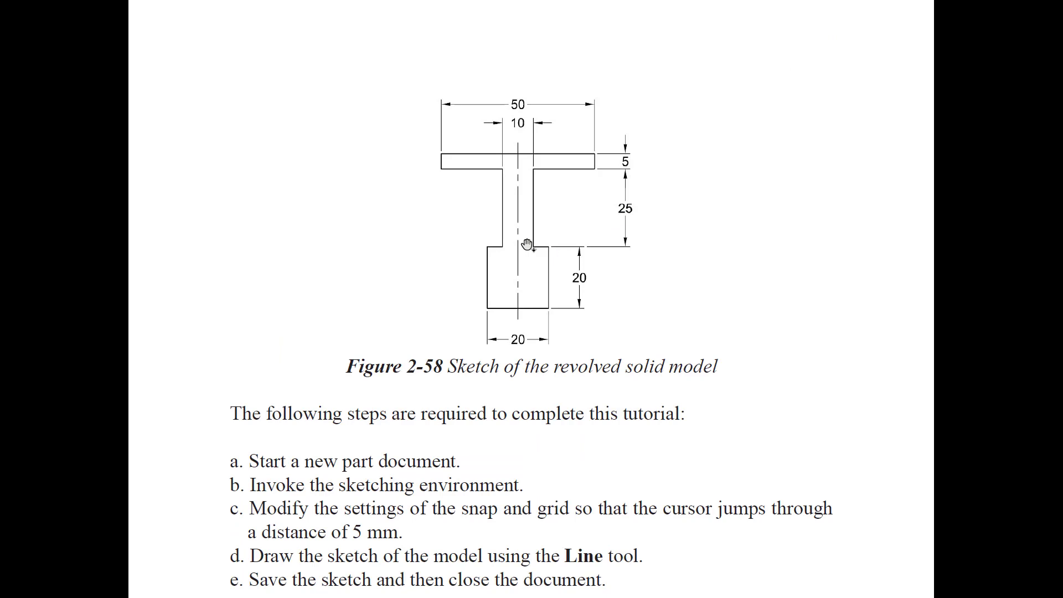
scroll(526, 244, "up", 1, "ctrl")
scroll(523, 244, "up", 1, "ctrl")
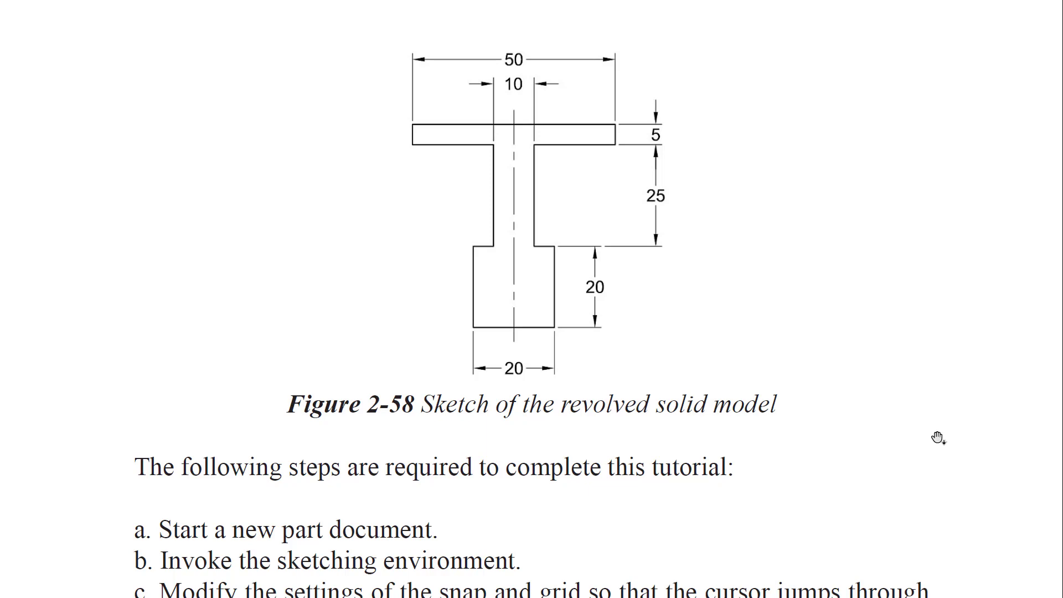
Review Tutorial 2's Figures 2-62 and 2-63, continuing to the start of Tutorial 3
scroll(937, 437, "down", 10)
scroll(937, 438, "down", 10)
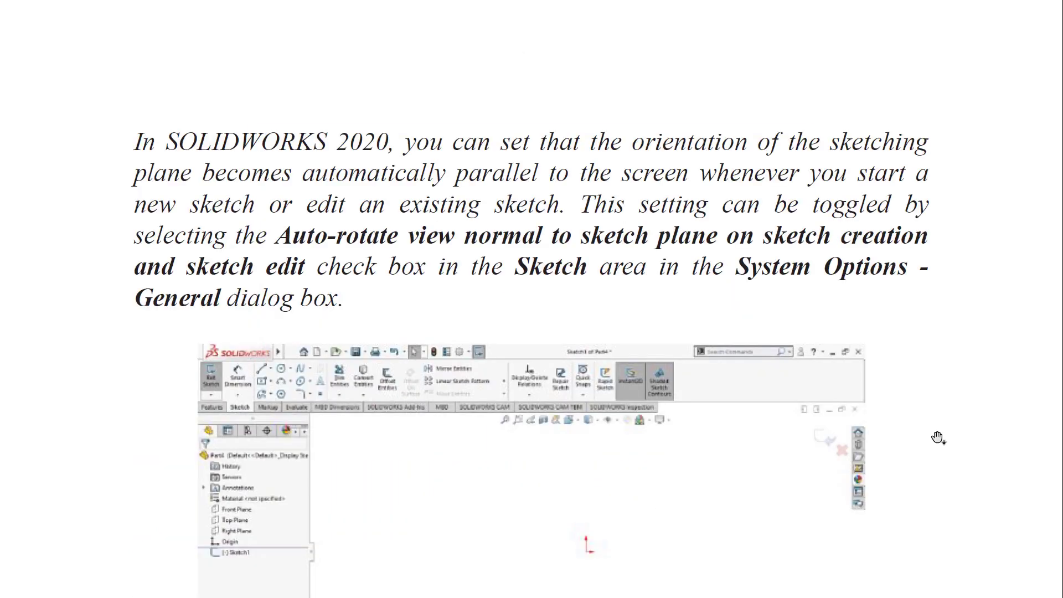
scroll(938, 437, "down", 10)
scroll(937, 437, "down", 10)
scroll(937, 438, "down", 10)
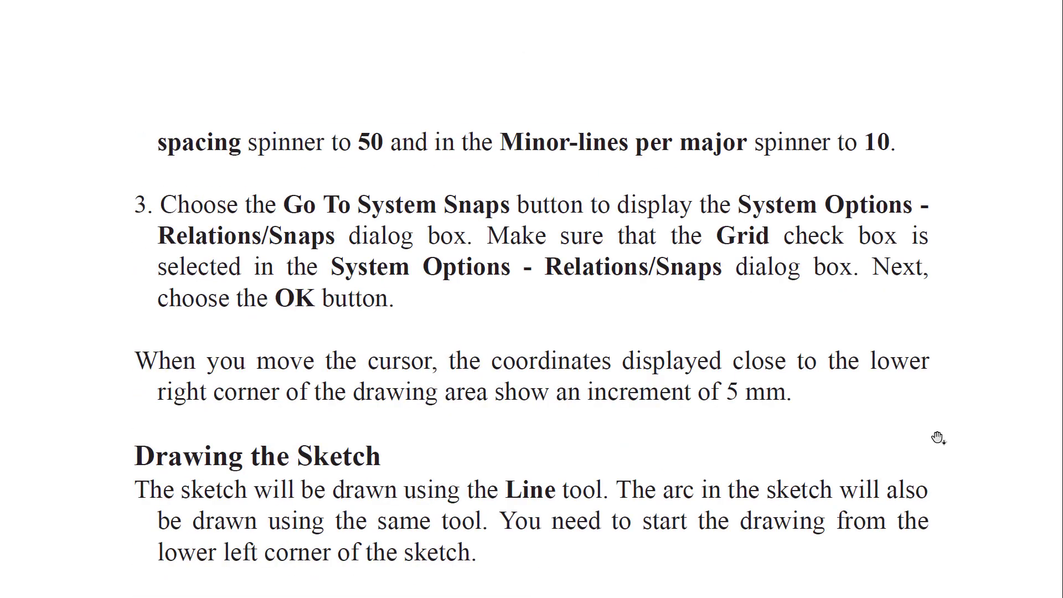
scroll(938, 438, "up", 10)
scroll(705, 399, "down", 5)
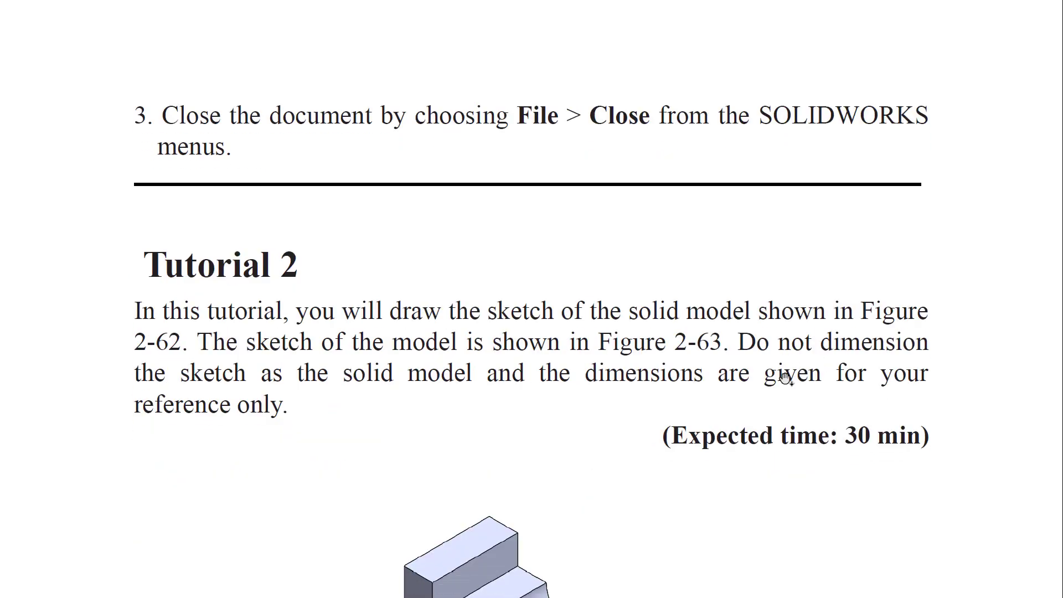
scroll(785, 378, "down", 2)
scroll(786, 397, "down", 2)
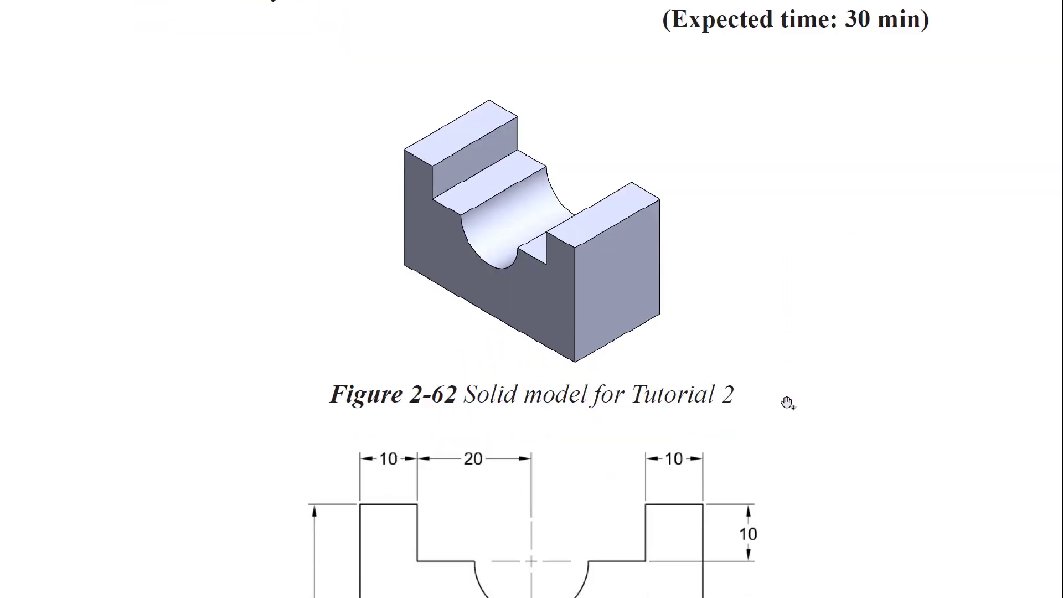
scroll(788, 403, "down", 2)
scroll(787, 399, "down", 1)
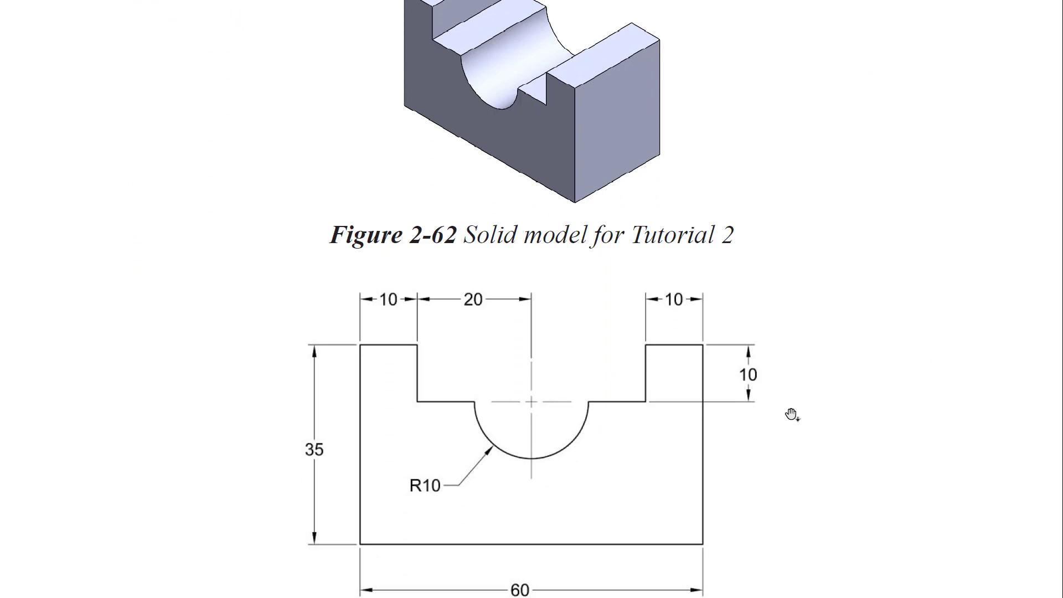
scroll(789, 413, "down", 1)
scroll(791, 414, "down", 1, "ctrl")
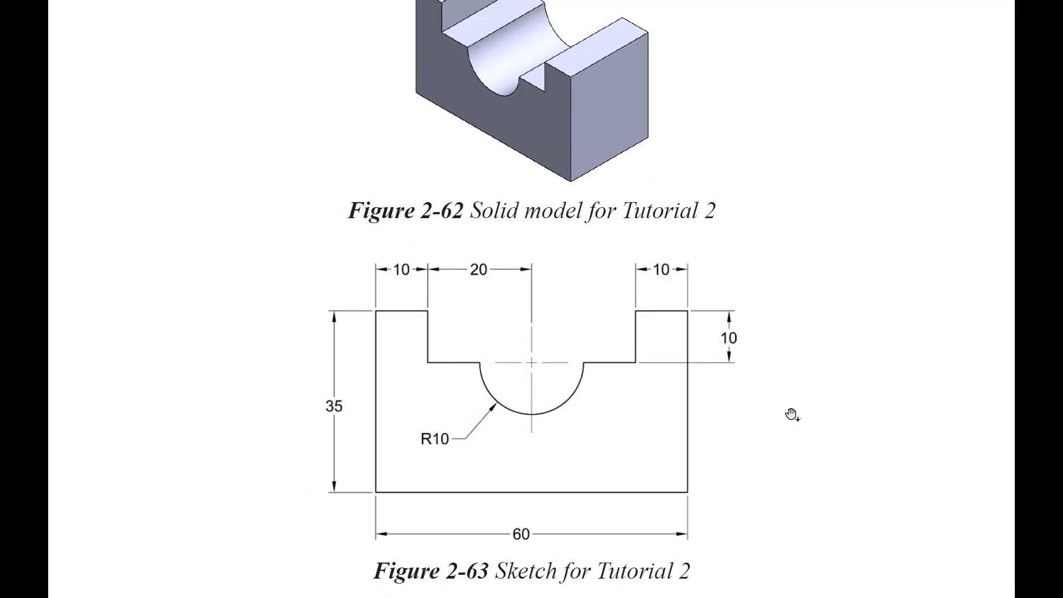
scroll(791, 414, "down", 1)
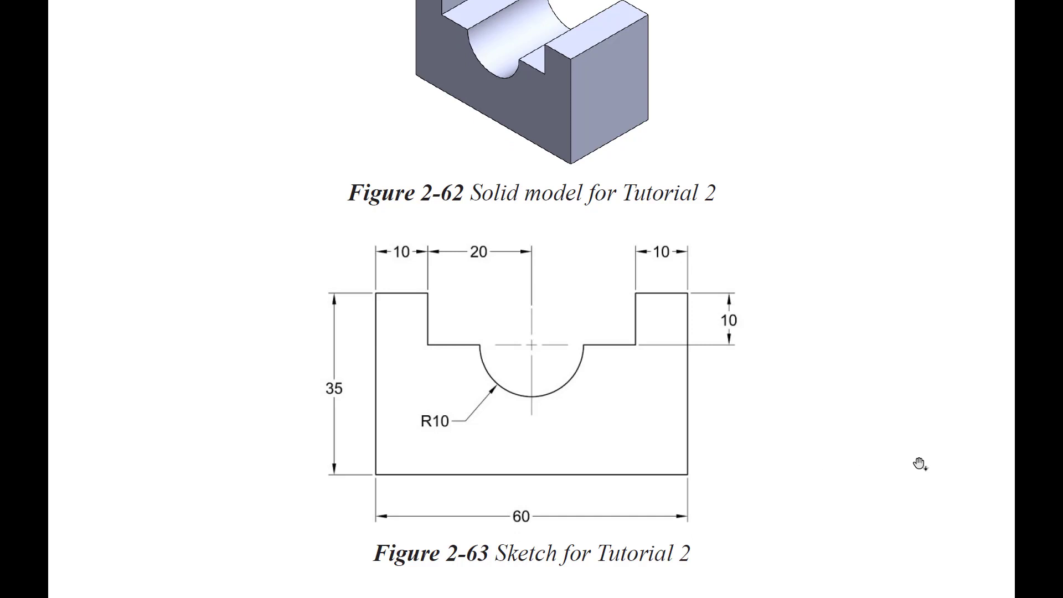
scroll(919, 464, "down", 10)
scroll(919, 464, "down", 10)
scroll(919, 464, "down", 10)
Scroll past Tutorial 3 to Tutorial 4's Figures 2-68 and 2-69
scroll(919, 464, "down", 10)
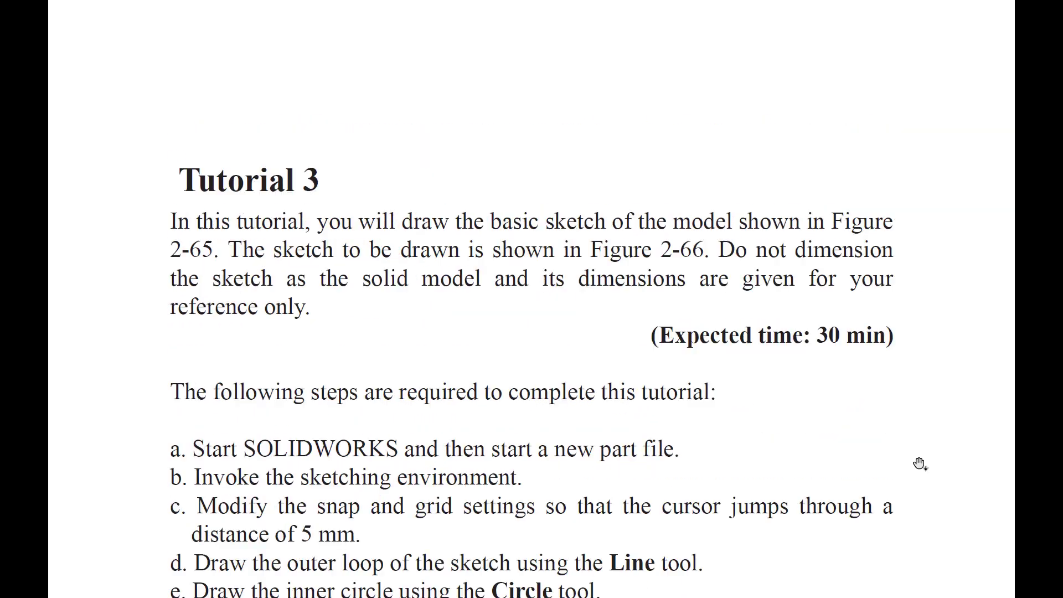
scroll(821, 375, "down", 2)
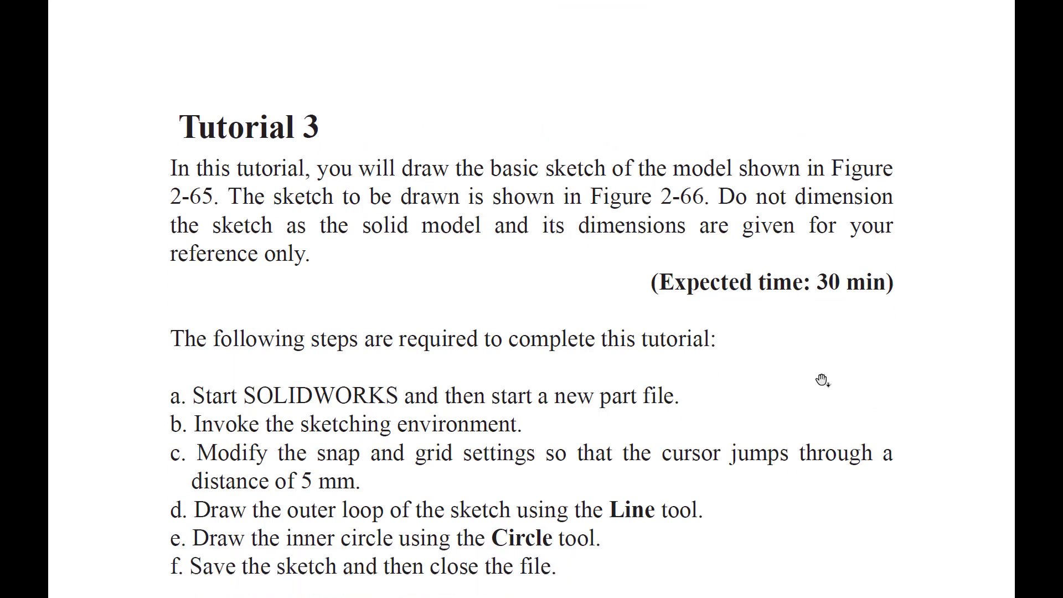
scroll(764, 396, "down", 3)
scroll(836, 407, "down", 4)
scroll(836, 410, "down", 3)
scroll(838, 419, "down", 3)
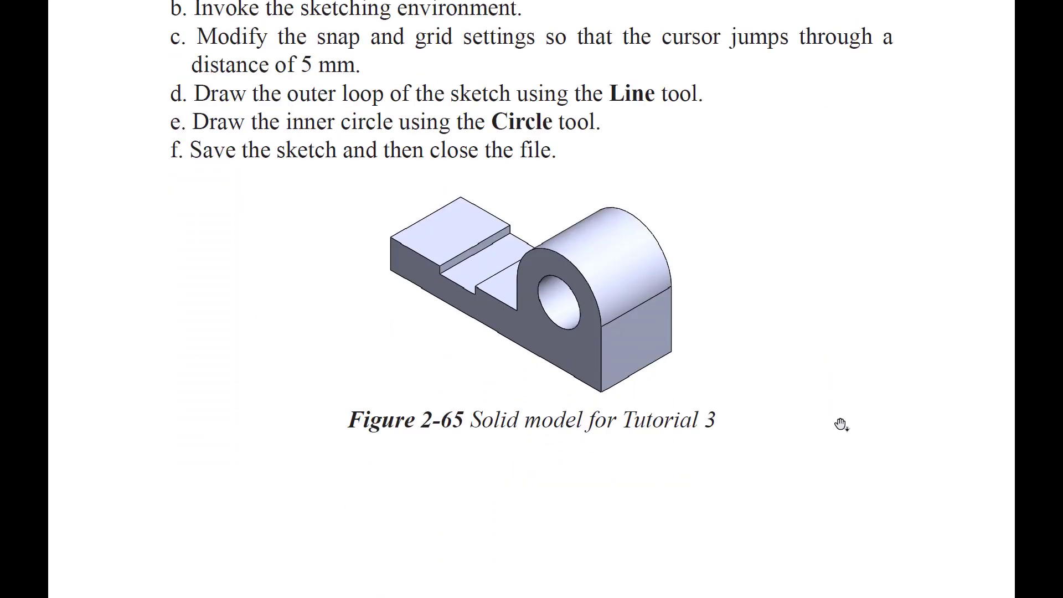
scroll(839, 427, "down", 3)
scroll(841, 425, "down", 5)
scroll(841, 425, "down", 1)
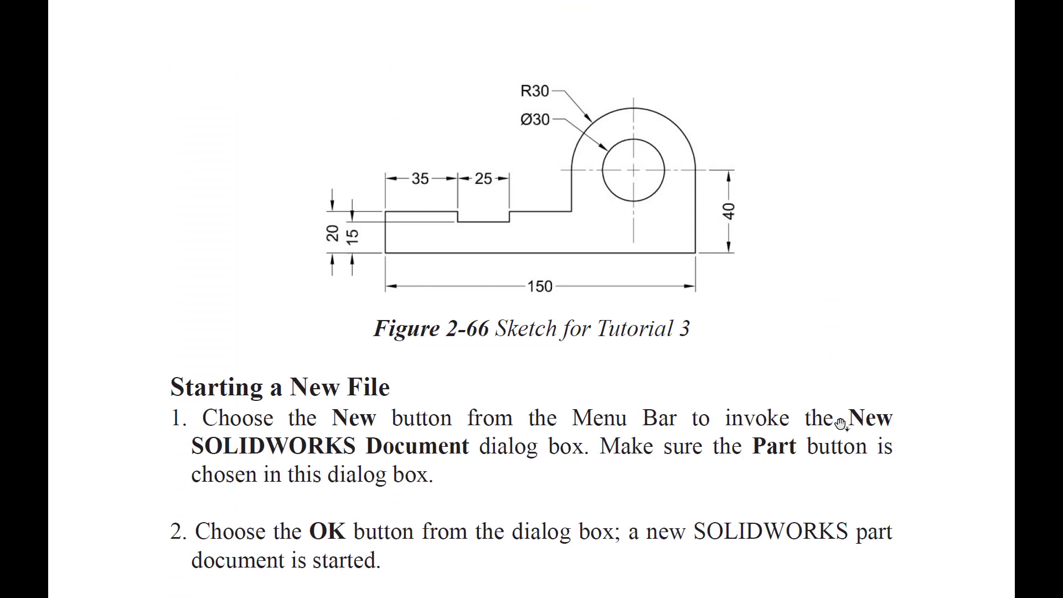
scroll(840, 422, "up", 1)
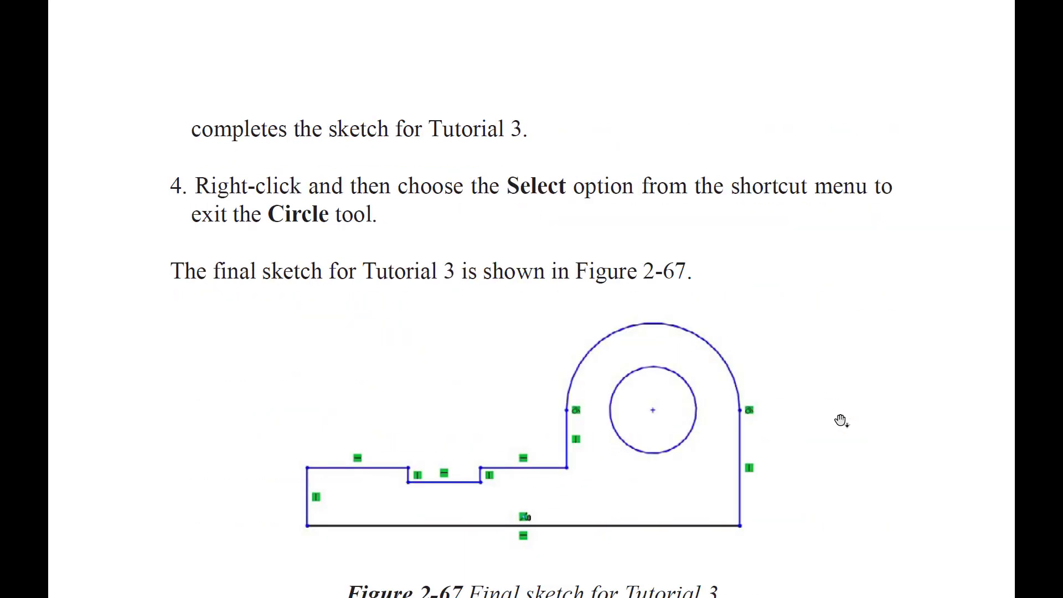
Scroll on to Tutorial 4's steps 4–7 on unit system and Grid/Snap spacing
scroll(841, 421, "down", 1)
scroll(812, 366, "down", 3)
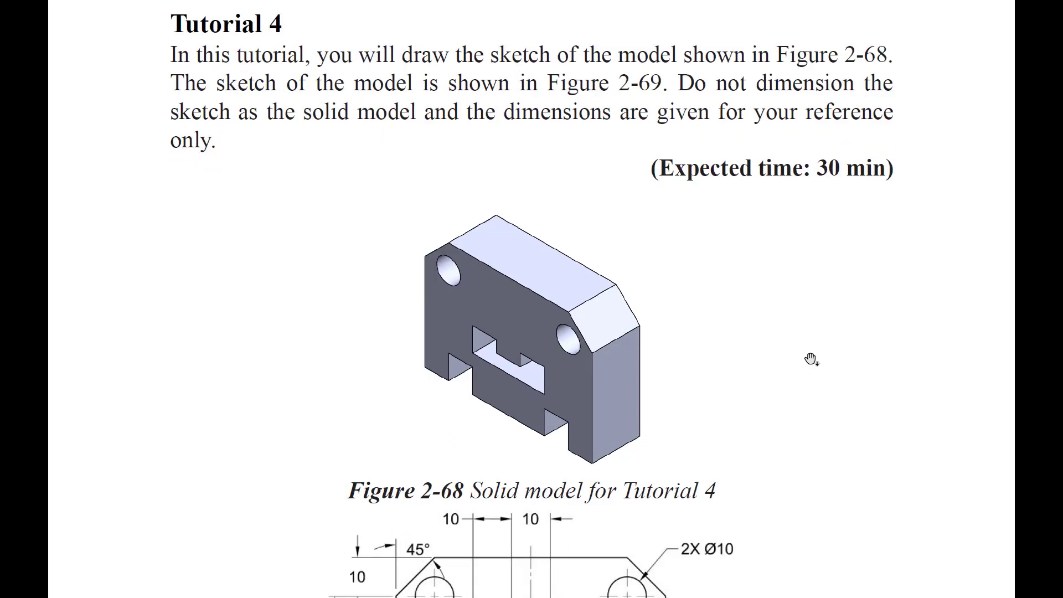
scroll(812, 365, "down", 3)
scroll(812, 370, "down", 4)
scroll(812, 370, "down", 4)
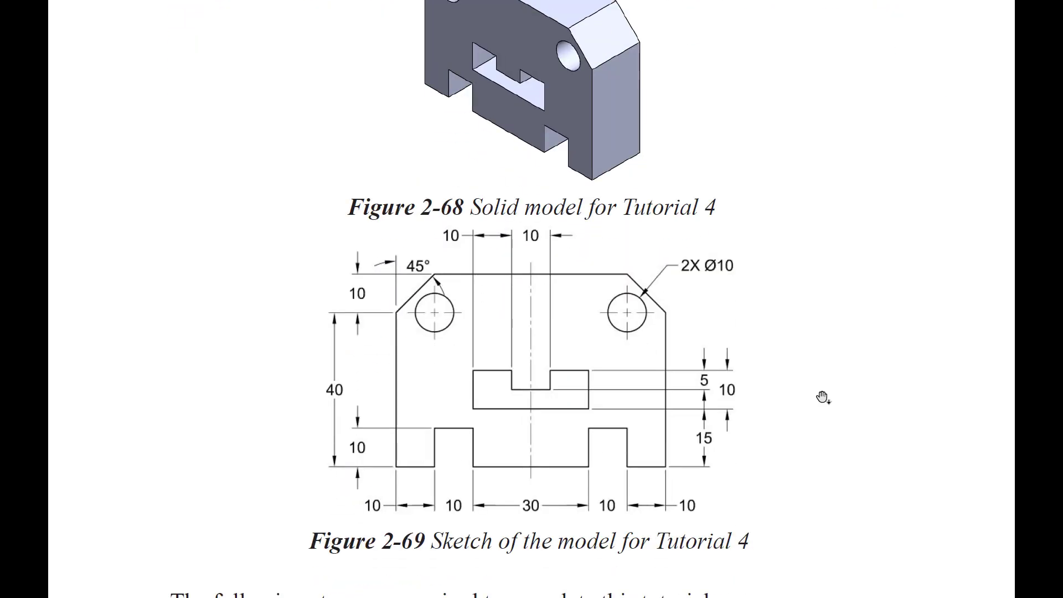
scroll(822, 397, "down", 1)
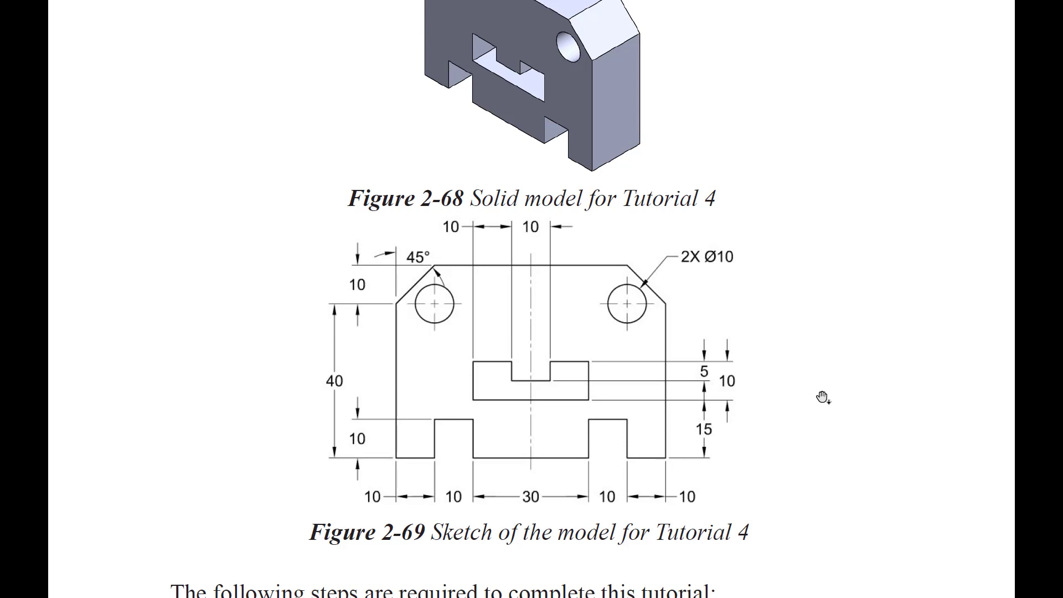
scroll(822, 397, "down", 10)
Scroll through the review questions and the first exercises
scroll(822, 397, "down", 10)
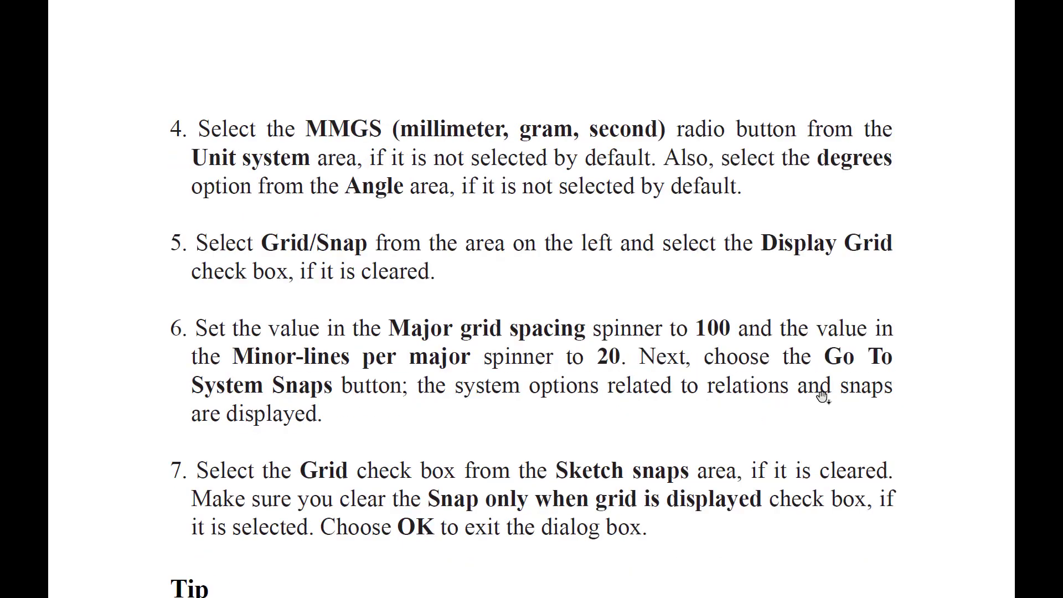
scroll(822, 397, "down", 10)
scroll(823, 397, "down", 10)
scroll(822, 397, "down", 10)
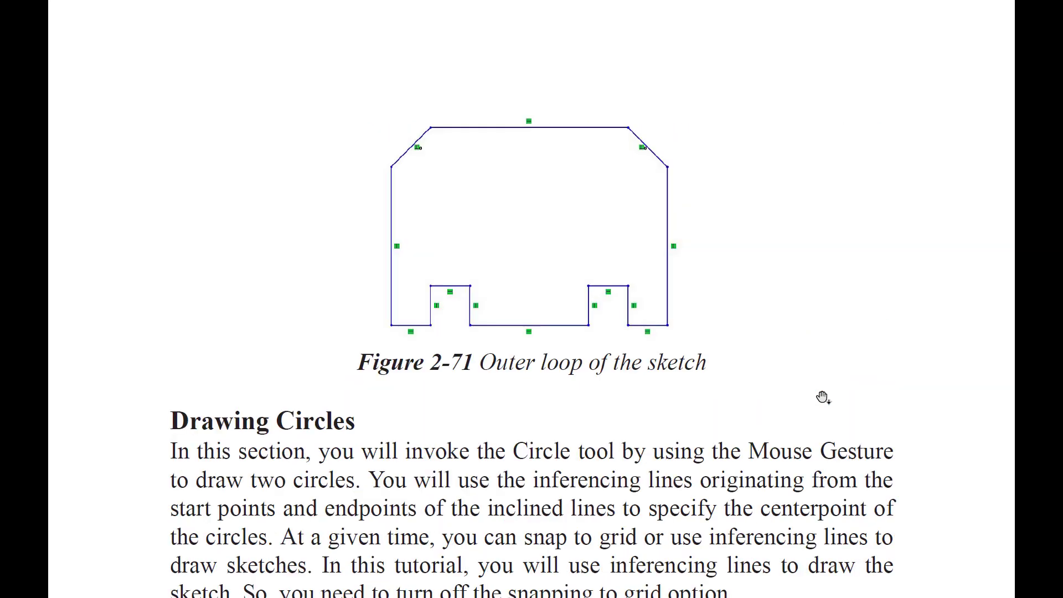
scroll(823, 397, "down", 10)
scroll(823, 397, "down", 10)
scroll(822, 397, "down", 10)
scroll(822, 397, "down", 10)
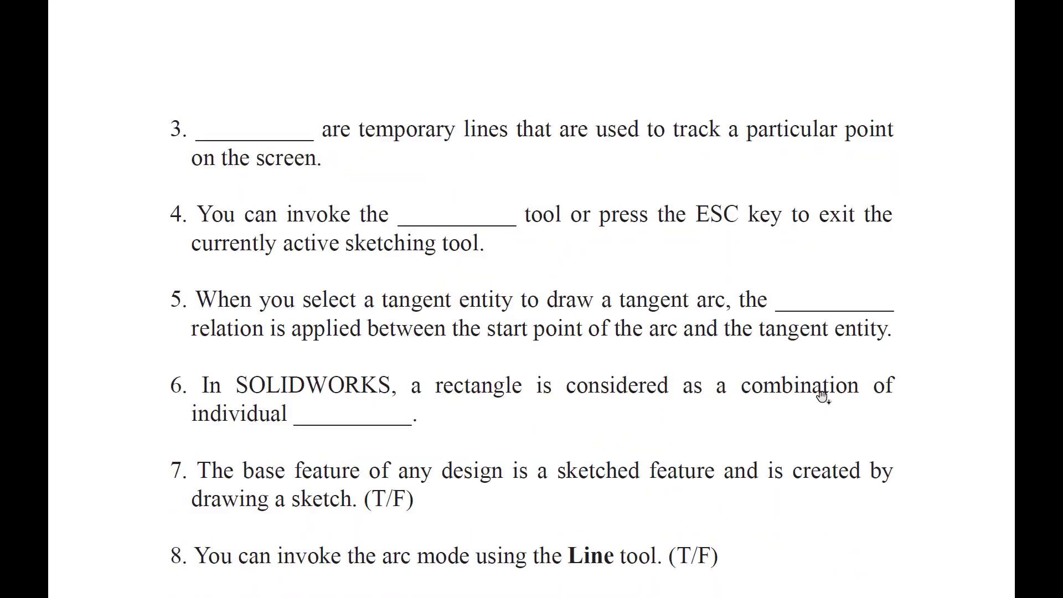
scroll(822, 397, "down", 10)
scroll(823, 397, "down", 10)
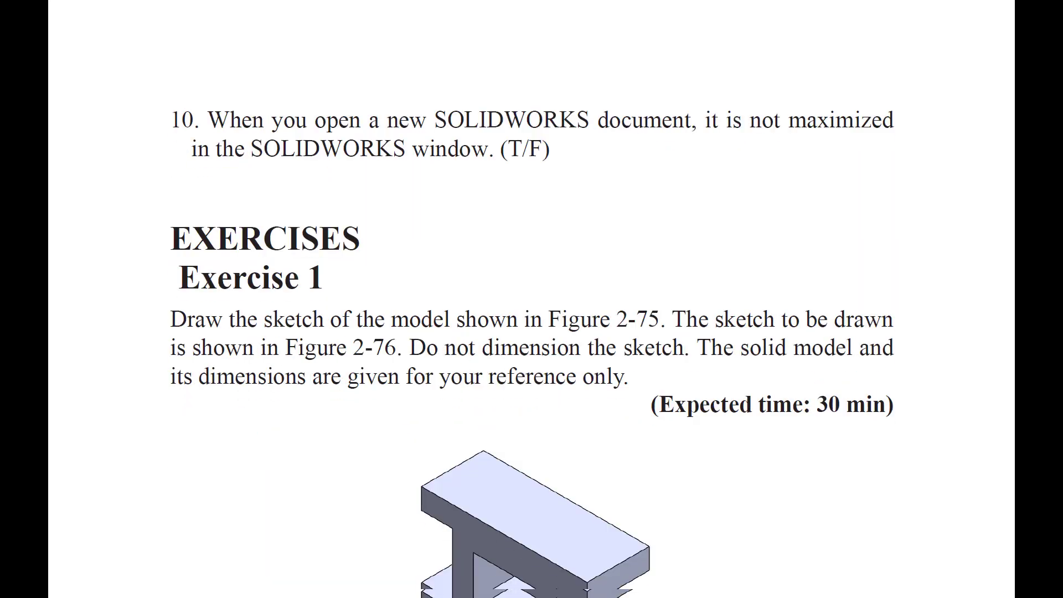
scroll(823, 397, "down", 3)
scroll(883, 387, "down", 3)
scroll(827, 334, "down", 3)
scroll(827, 334, "down", 2)
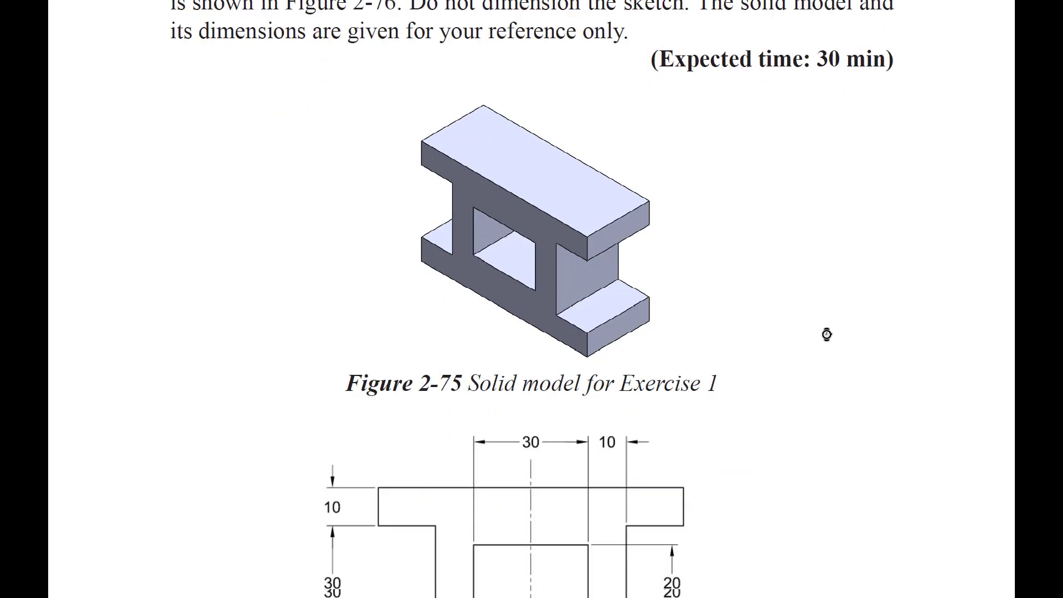
scroll(828, 334, "down", 2)
scroll(829, 335, "down", 2)
scroll(829, 337, "down", 1)
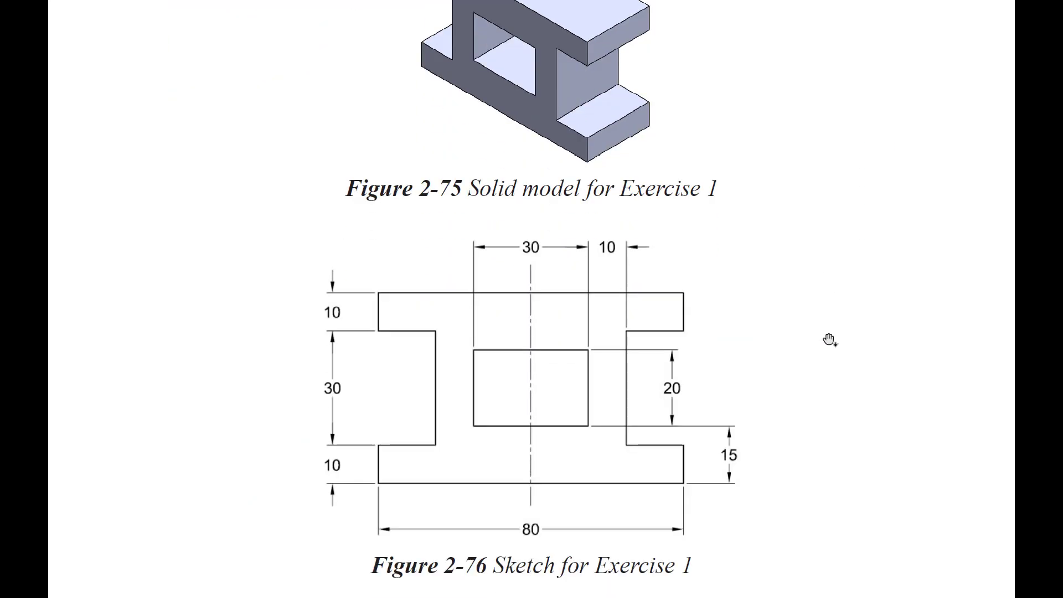
scroll(829, 340, "down", 1)
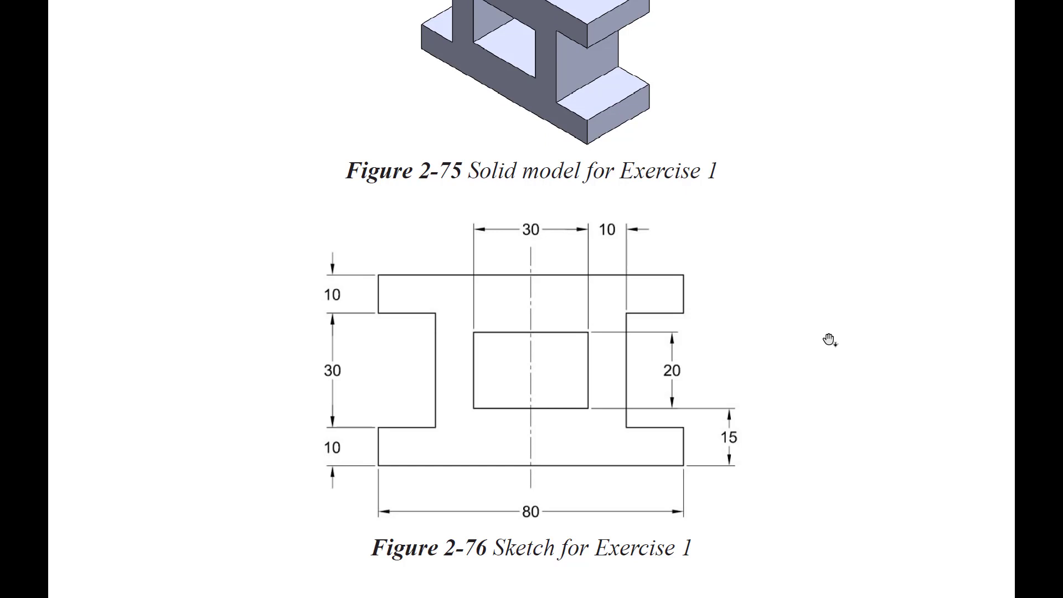
scroll(829, 339, "down", 10)
scroll(826, 339, "down", 10)
scroll(827, 339, "up", 10)
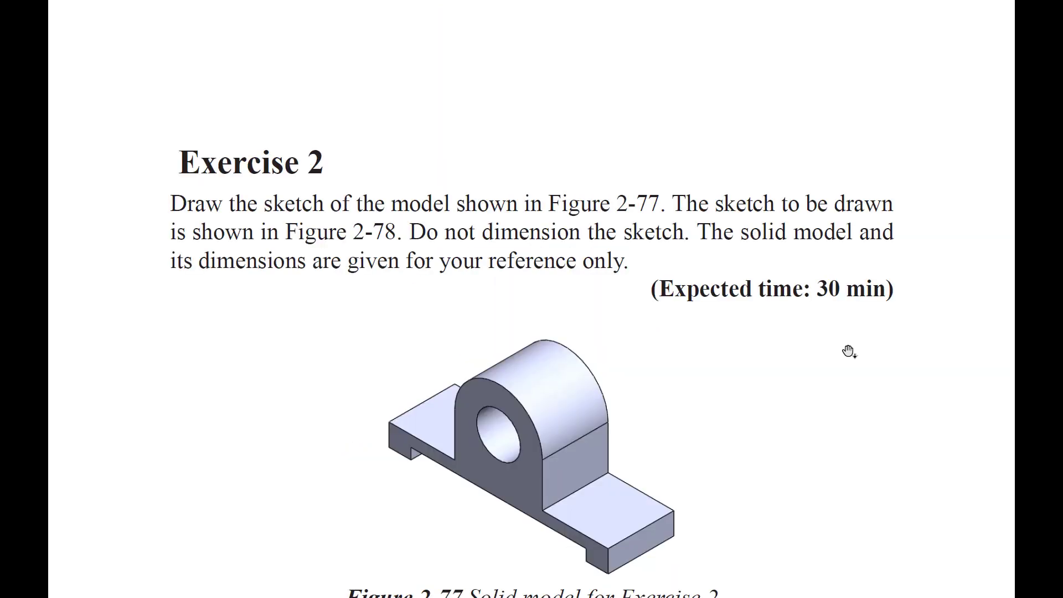
scroll(849, 351, "down", 2)
scroll(848, 357, "down", 2)
scroll(847, 359, "down", 4)
scroll(848, 367, "down", 3)
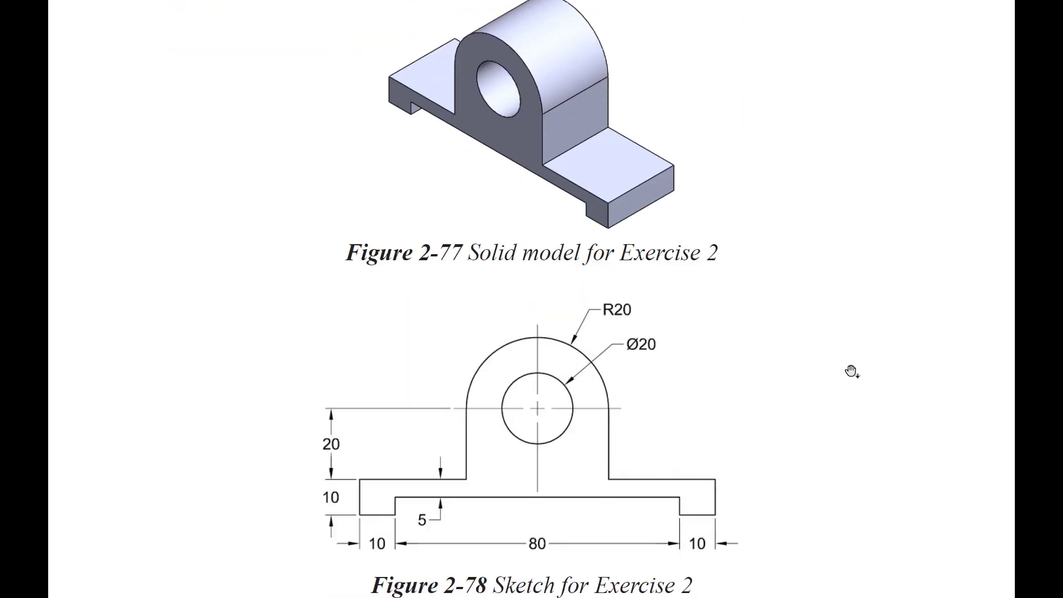
scroll(851, 371, "down", 3)
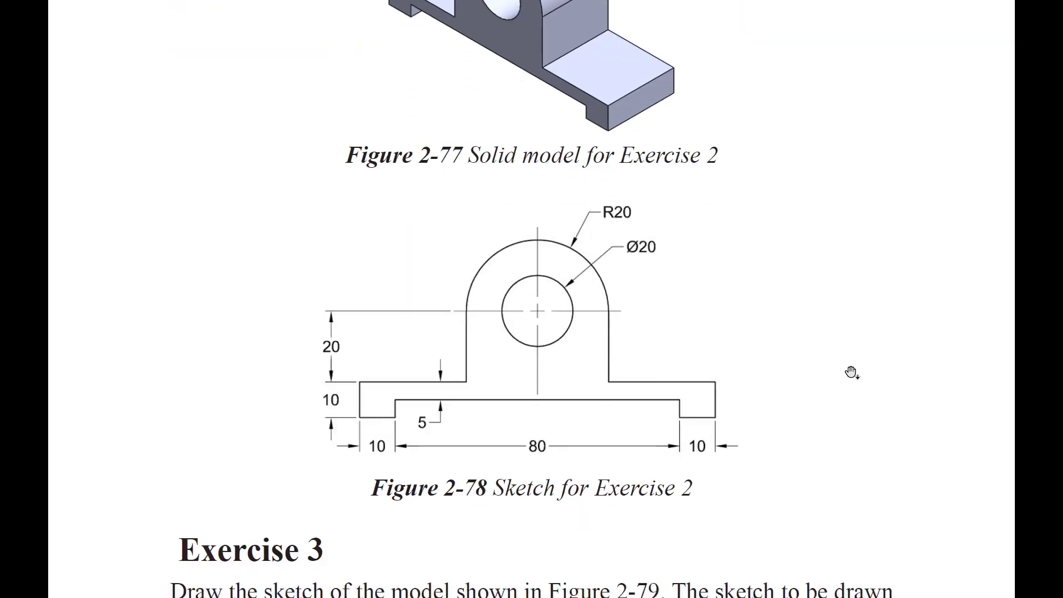
Scroll on to Exercise 4's Figure 2-82 and the Answers to Self-Evaluation Test
scroll(851, 372, "down", 2)
scroll(850, 370, "down", 4)
scroll(850, 377, "down", 15)
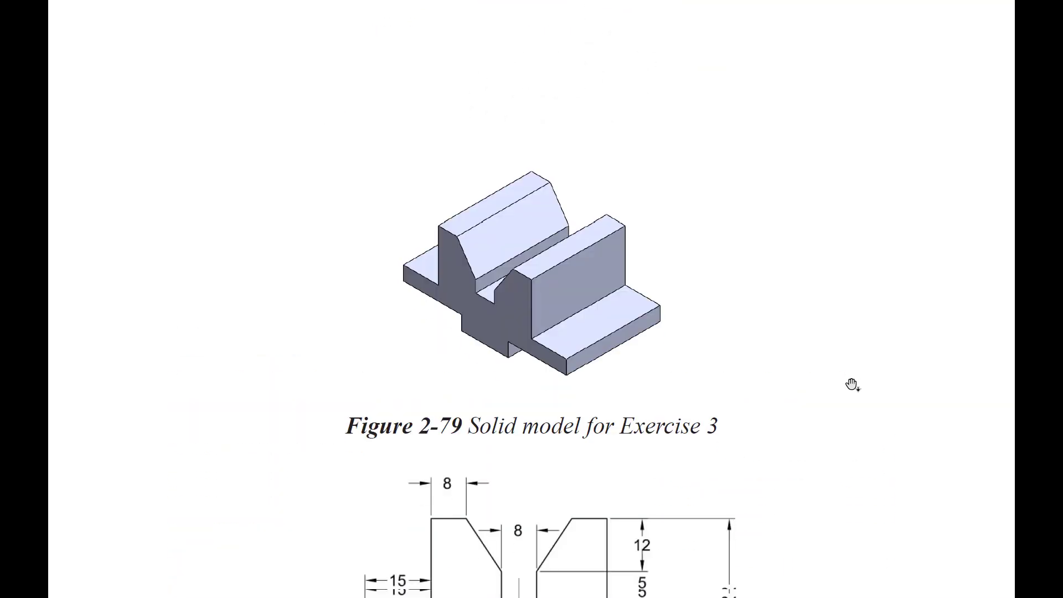
scroll(850, 384, "down", 4)
scroll(851, 384, "down", 4)
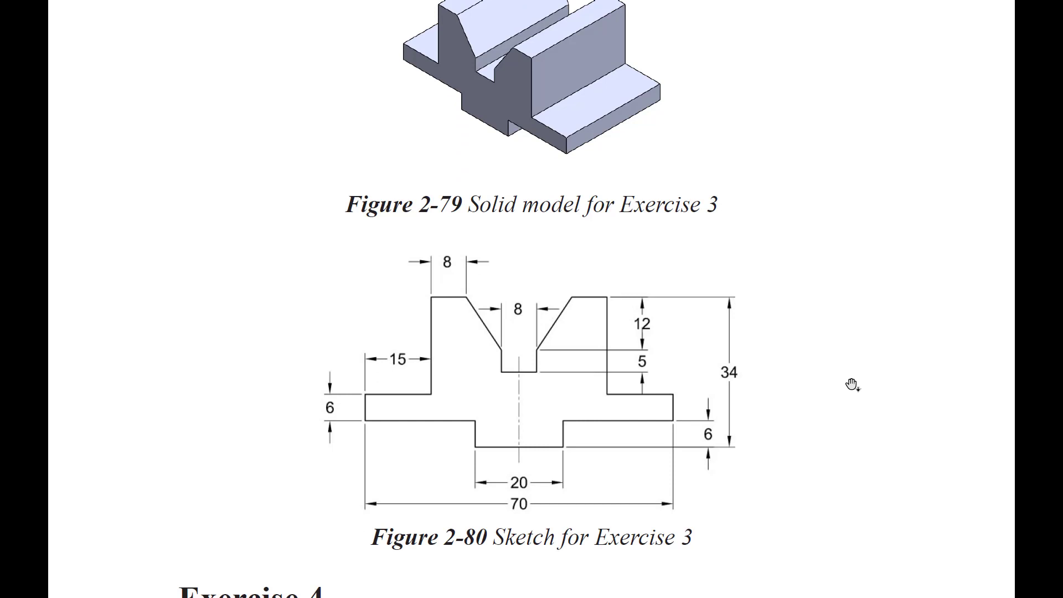
scroll(851, 384, "down", 4)
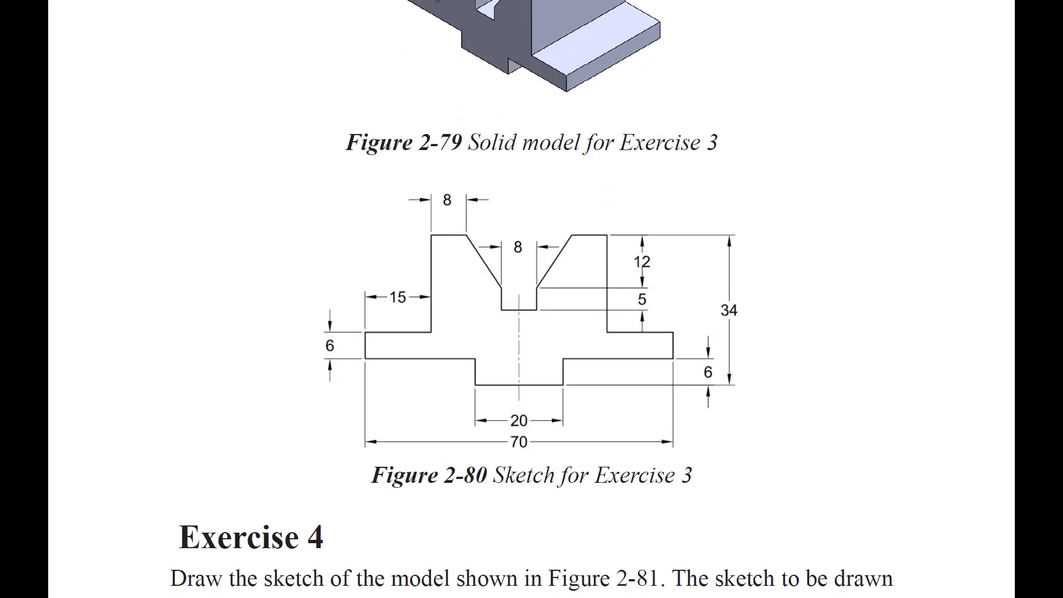
scroll(850, 387, "down", 2)
scroll(848, 354, "down", 3)
scroll(850, 360, "down", 4)
scroll(851, 393, "down", 15)
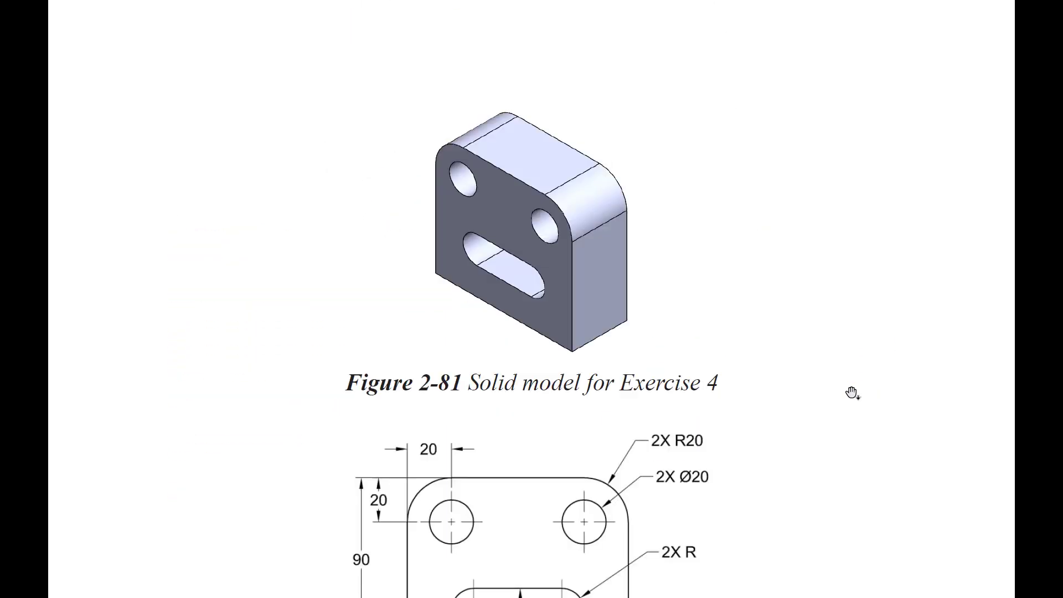
scroll(851, 393, "down", 2)
scroll(851, 393, "down", 1)
scroll(851, 393, "down", 2)
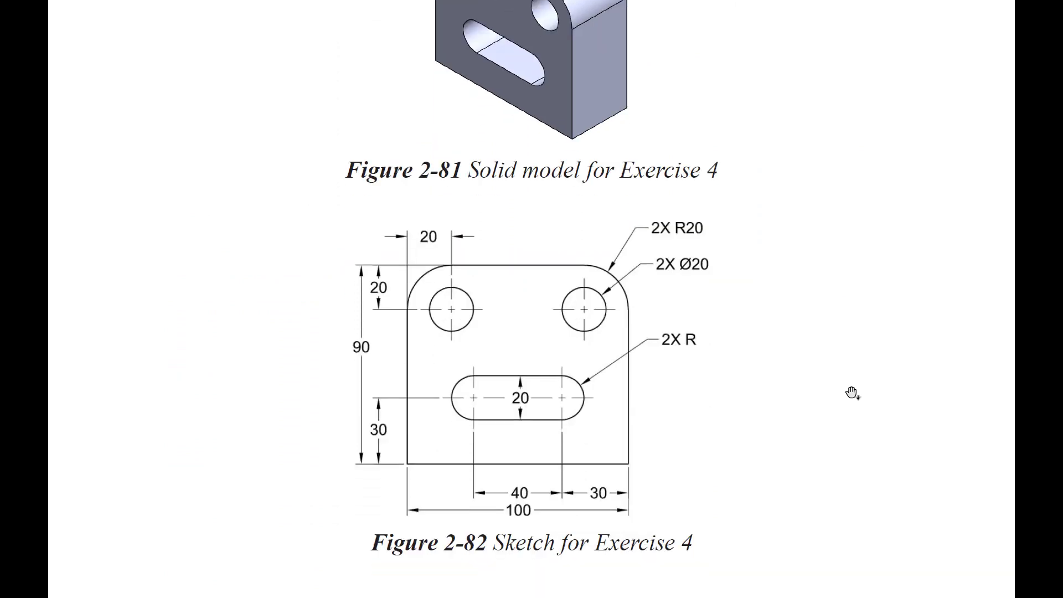
scroll(851, 393, "down", 1)
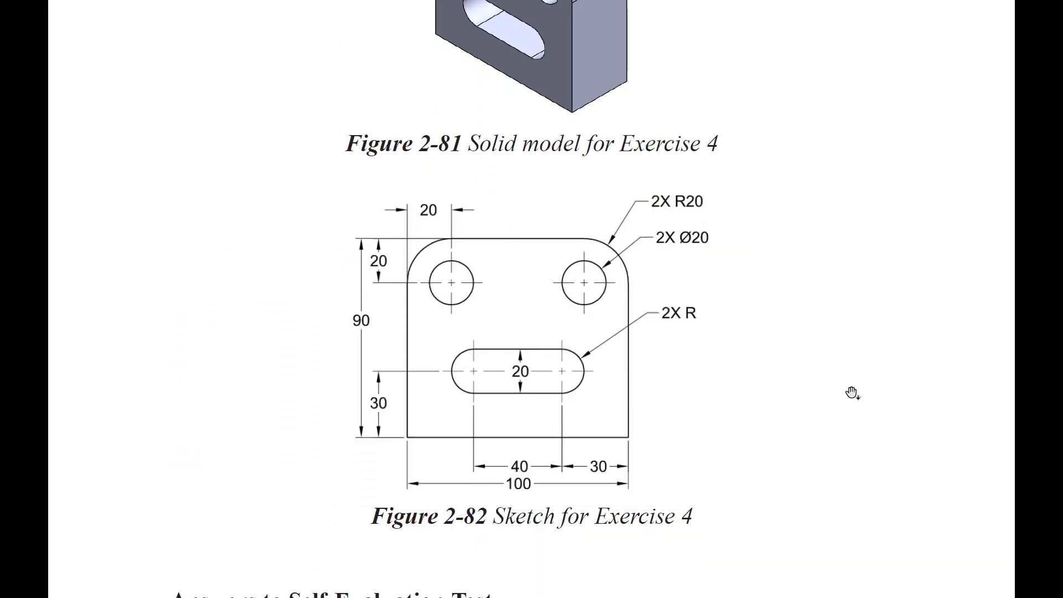
scroll(851, 393, "down", 3)
scroll(851, 393, "down", 3)
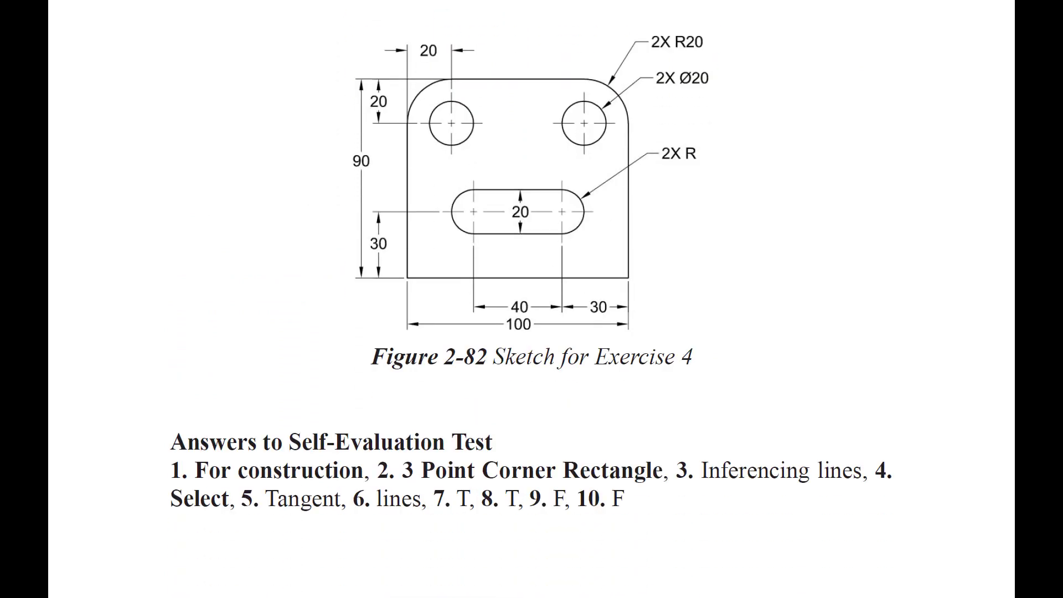